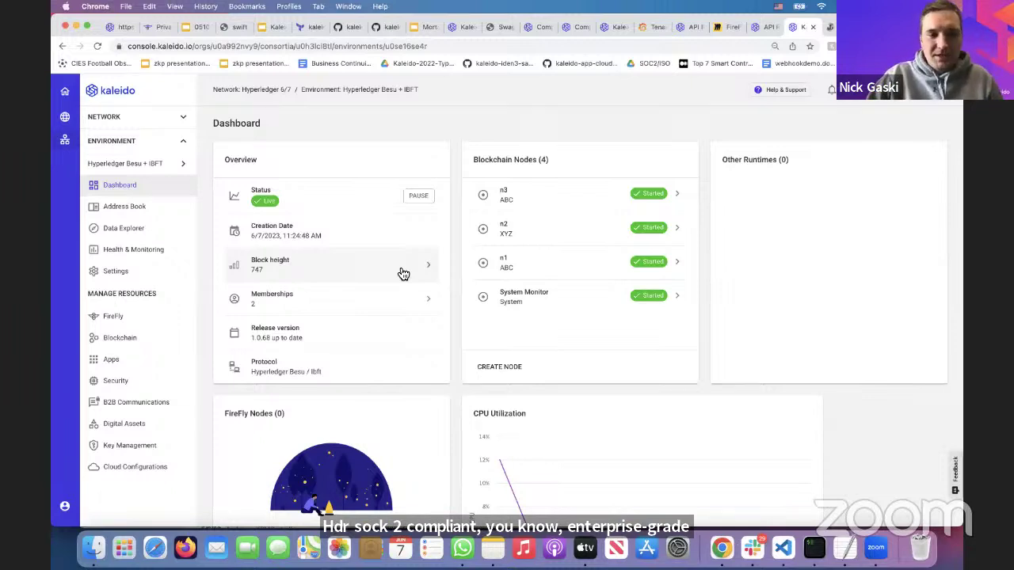
Open the logs of blockchain node n1 and show the REST API Gateway log.
{"action": "left_click", "coordinate": [559, 268]}
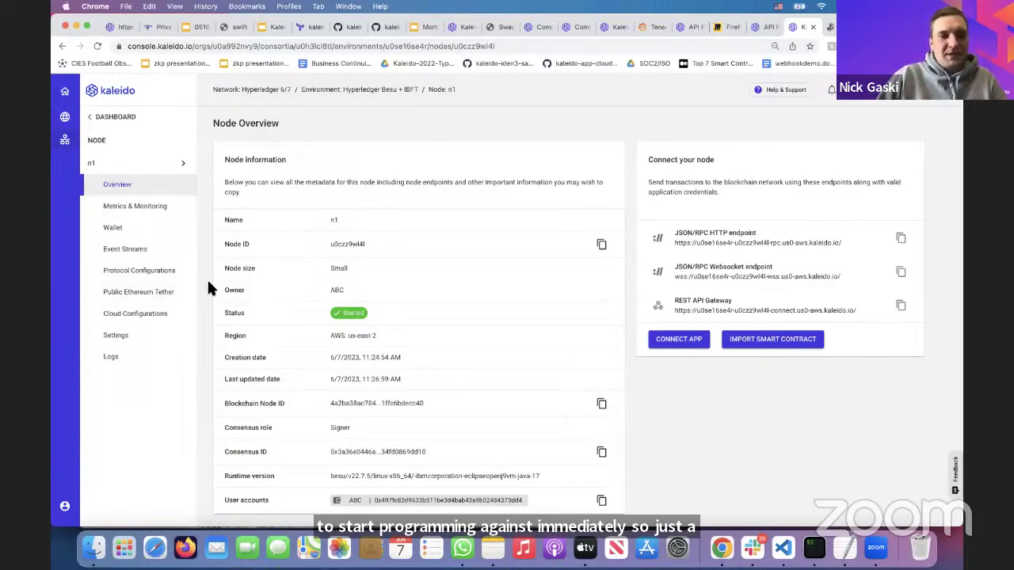
{"action": "left_click", "coordinate": [164, 357]}
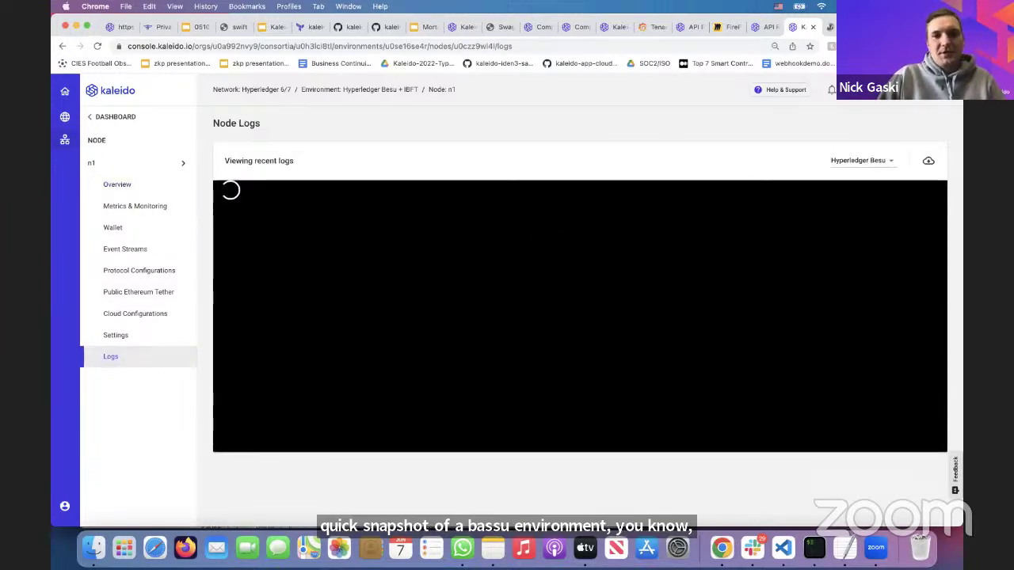
{"action": "left_click", "coordinate": [855, 162]}
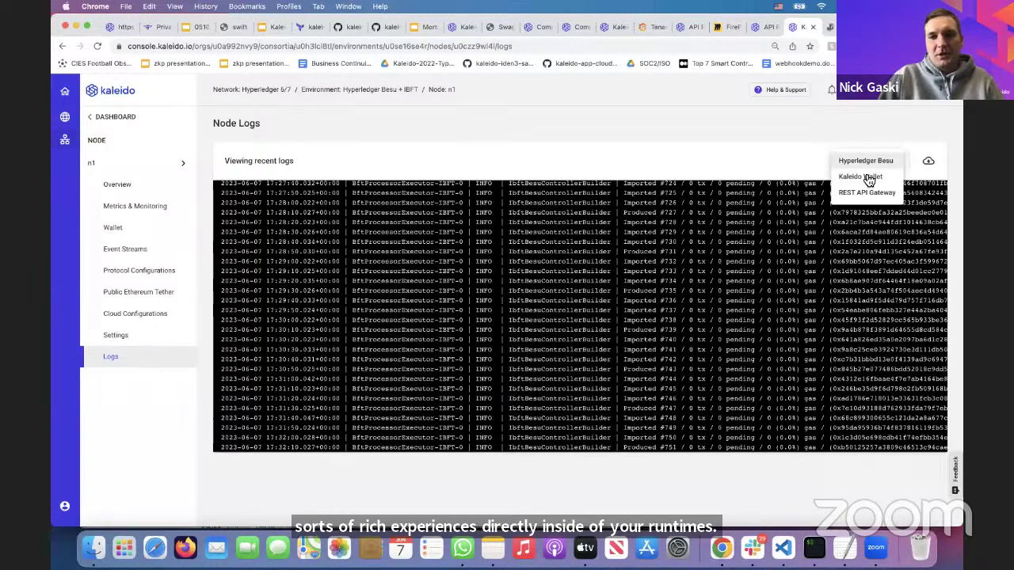
{"action": "left_click", "coordinate": [867, 192]}
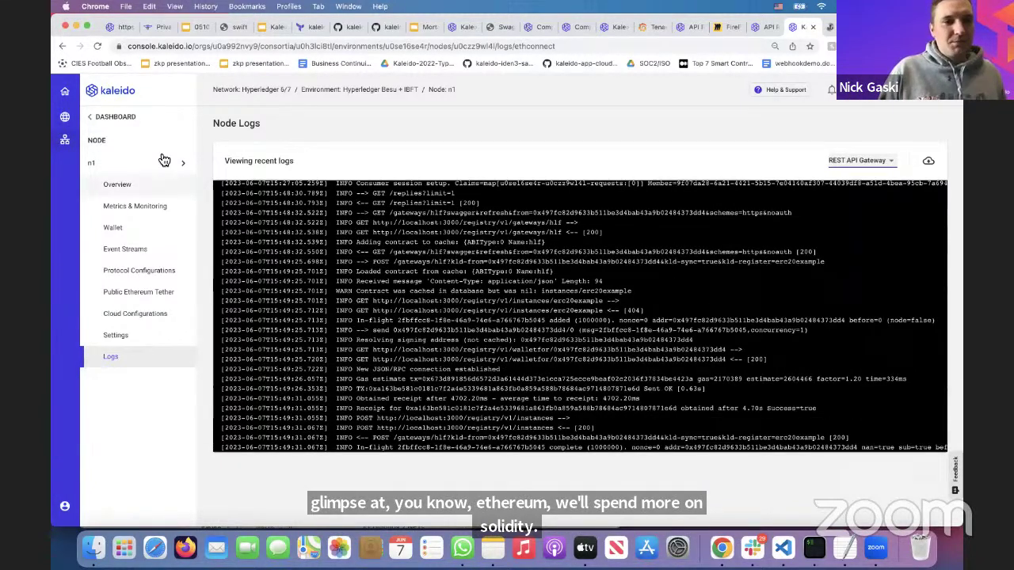
Switch to the Hyperledger Fabric + Raft + LevelDB environment and look over its dashboard.
{"action": "left_click", "coordinate": [131, 117]}
{"action": "left_click", "coordinate": [150, 163]}
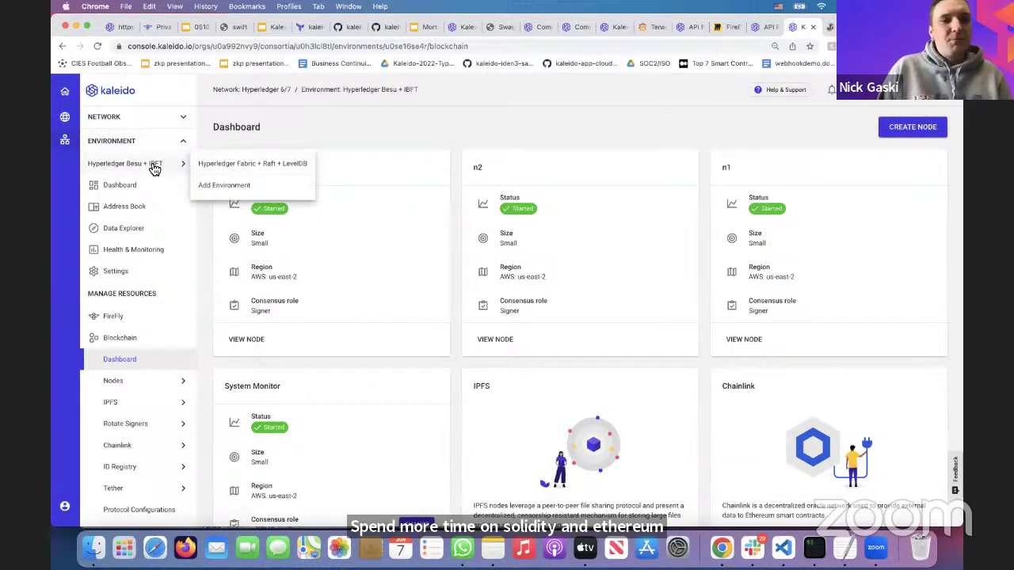
{"action": "left_click", "coordinate": [258, 168]}
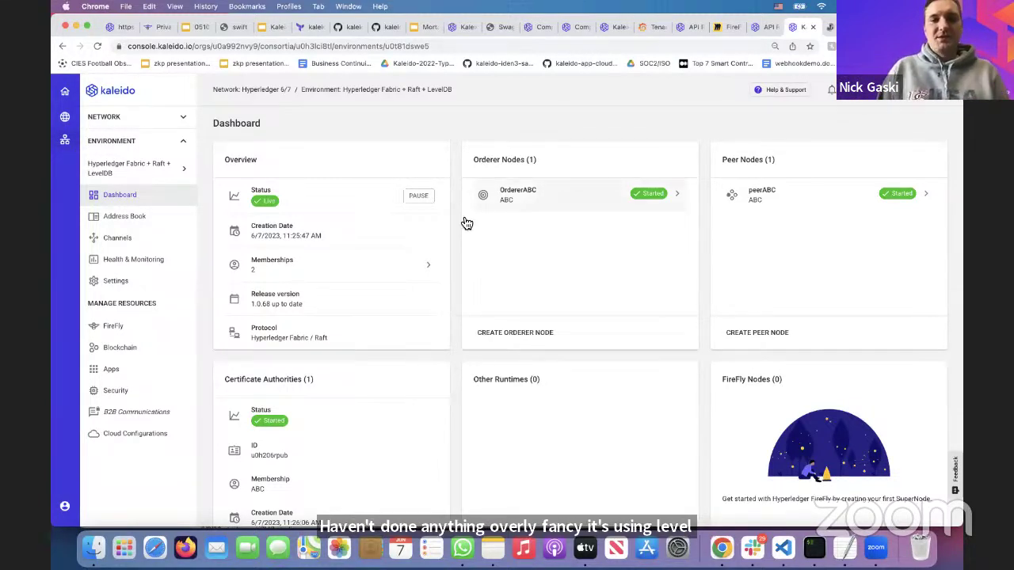
{"action": "scroll", "coordinate": [321, 399], "scroll_direction": "down", "scroll_amount": 1}
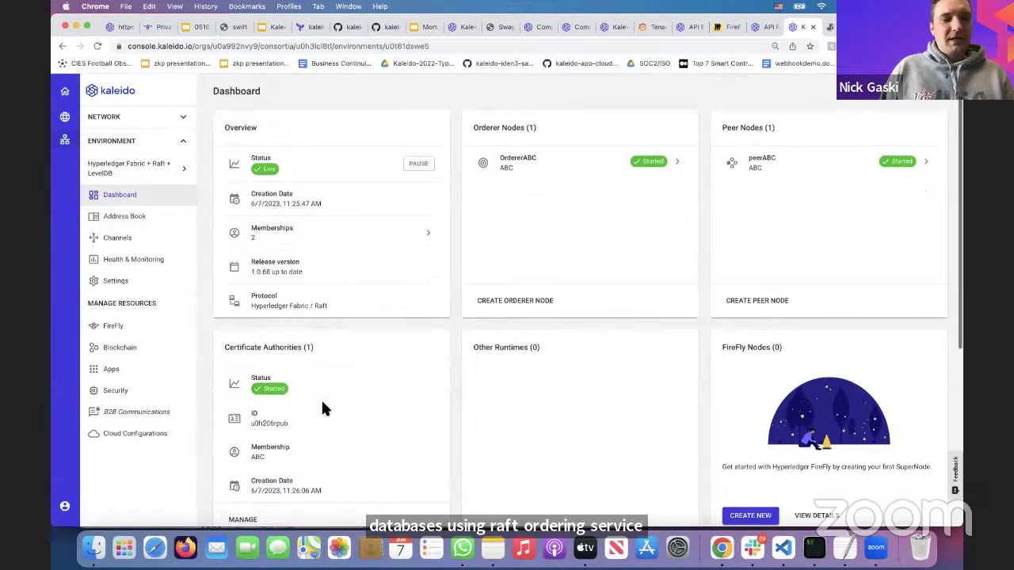
{"action": "scroll", "coordinate": [323, 404], "scroll_direction": "down", "scroll_amount": 2}
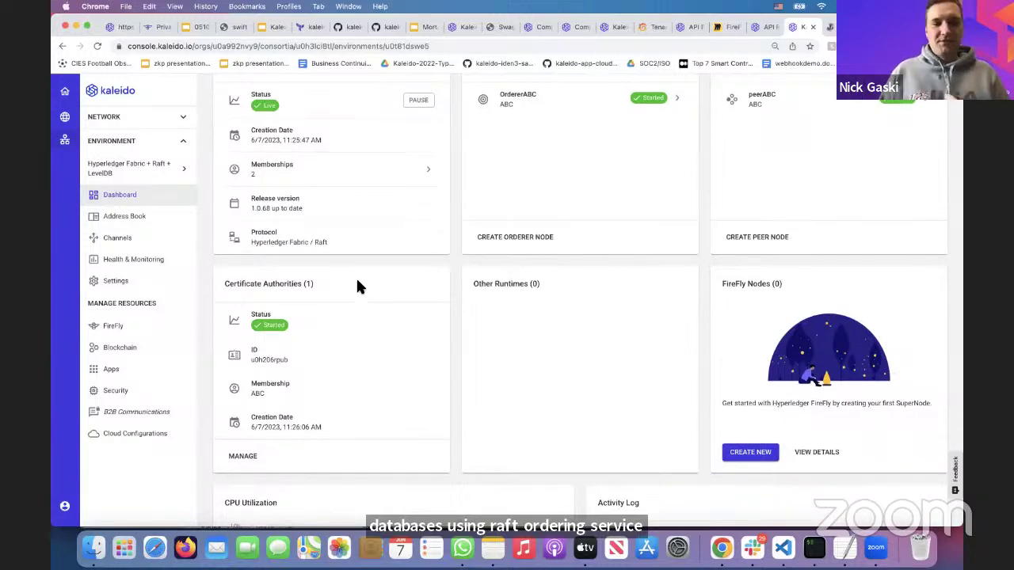
{"action": "scroll", "coordinate": [357, 286], "scroll_direction": "up", "scroll_amount": 3}
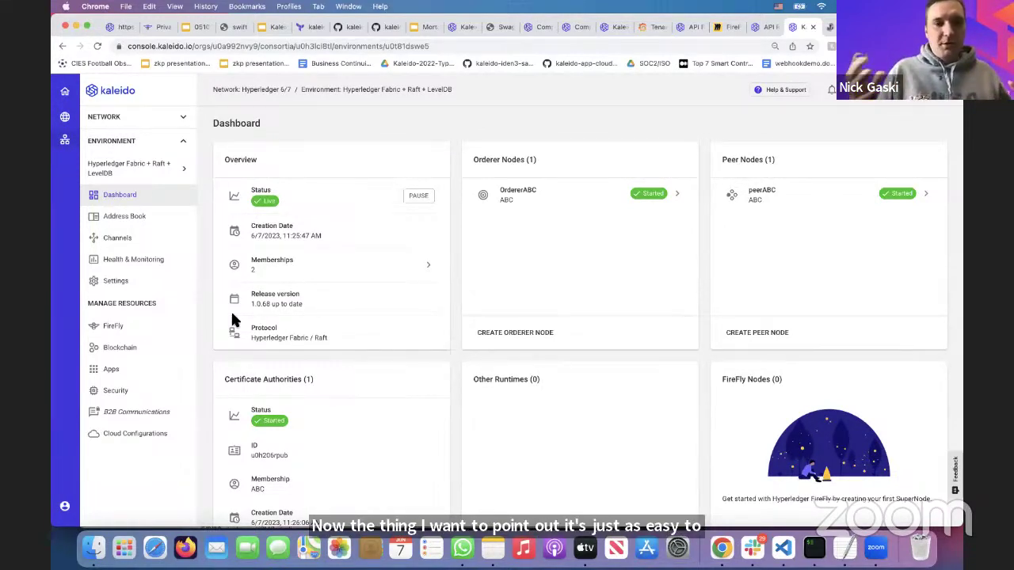
Open the REST API Gateway of the peerABC node and look through its FabConnect endpoints.
{"action": "left_click", "coordinate": [766, 195]}
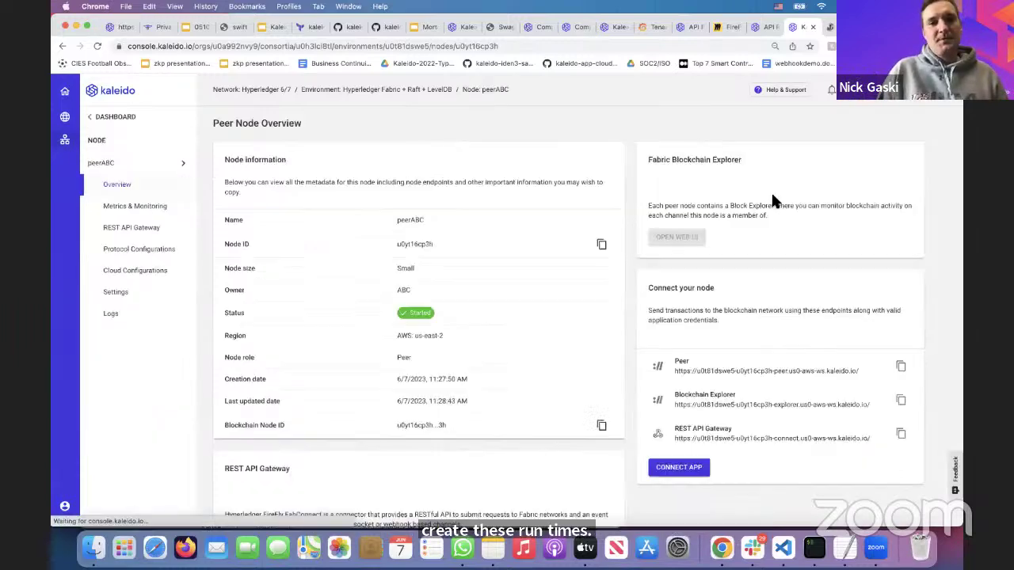
{"action": "left_click", "coordinate": [150, 228]}
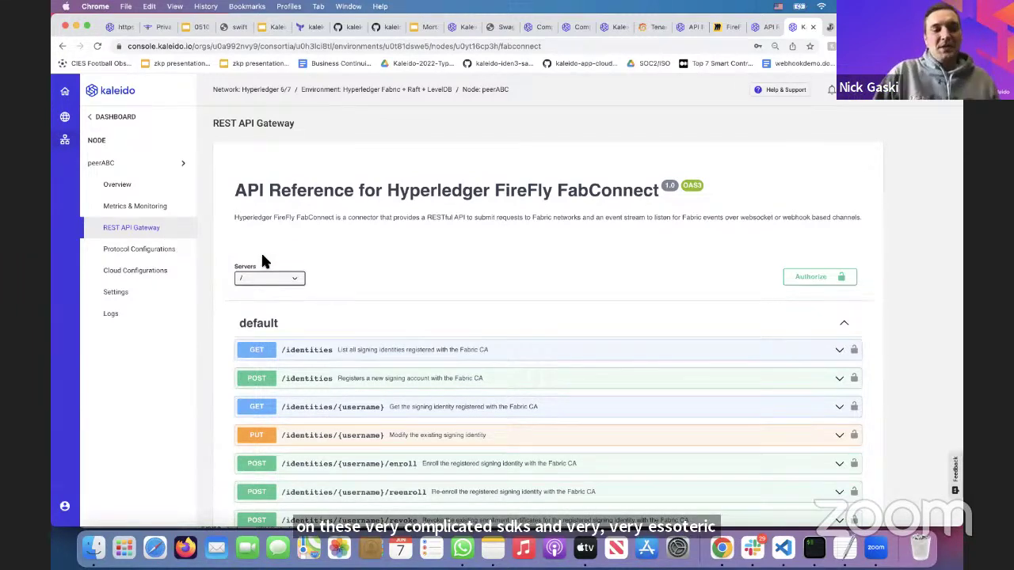
{"action": "scroll", "coordinate": [441, 277], "scroll_direction": "down", "scroll_amount": 2}
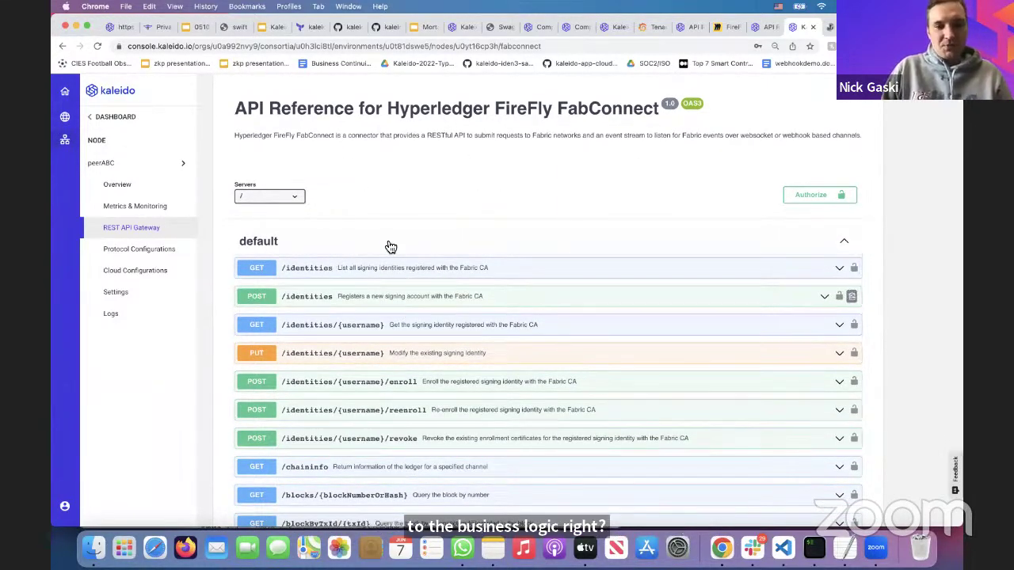
{"action": "scroll", "coordinate": [385, 243], "scroll_direction": "down", "scroll_amount": 4}
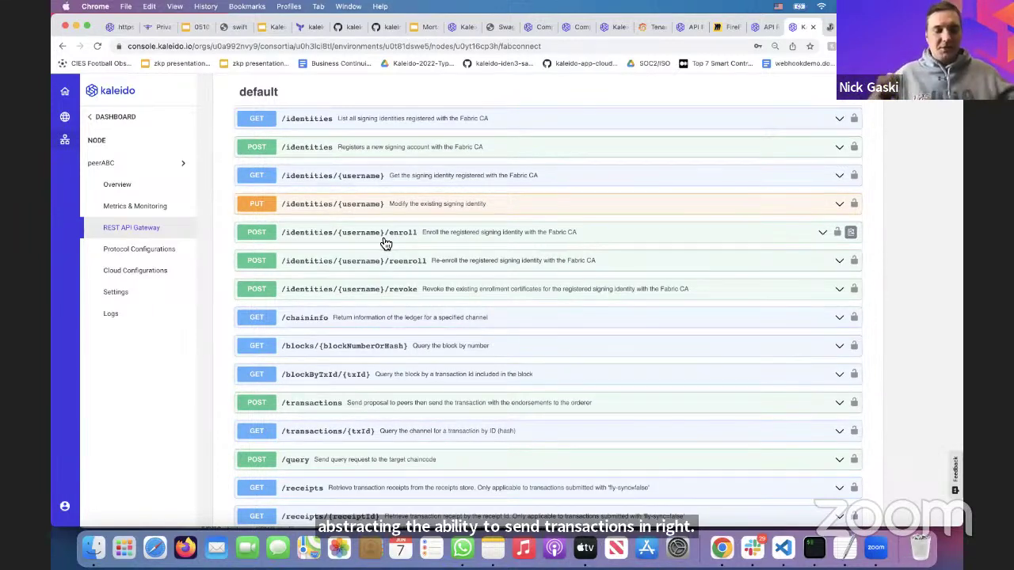
{"action": "scroll", "coordinate": [385, 243], "scroll_direction": "down", "scroll_amount": 5}
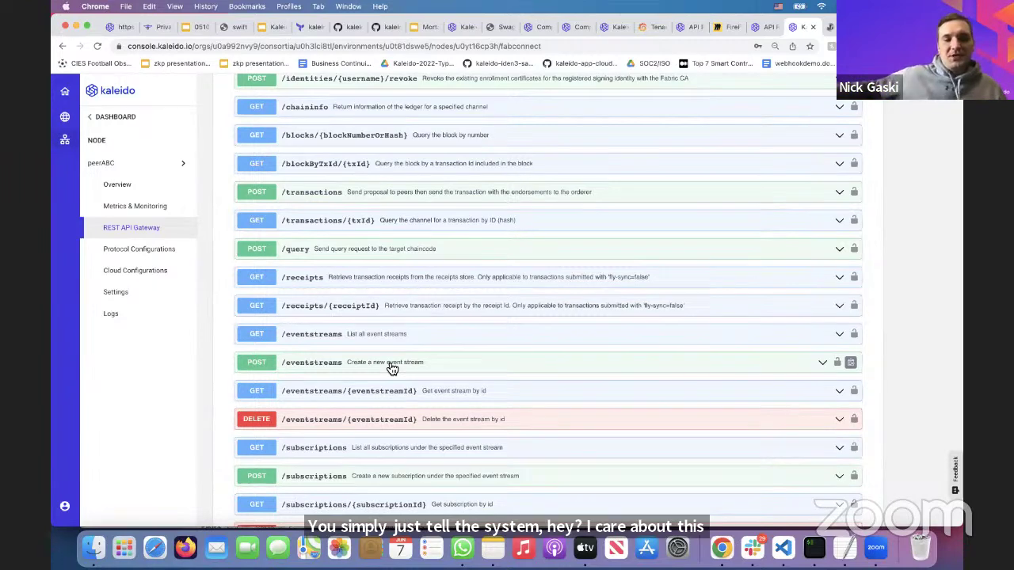
{"action": "scroll", "coordinate": [389, 367], "scroll_direction": "up", "scroll_amount": 15}
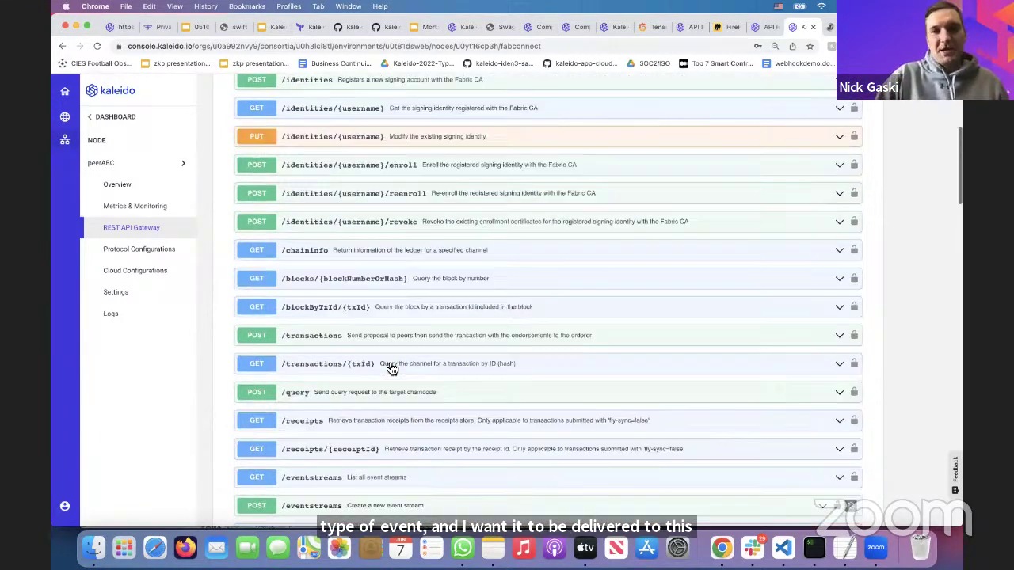
{"action": "scroll", "coordinate": [388, 367], "scroll_direction": "down", "scroll_amount": 3}
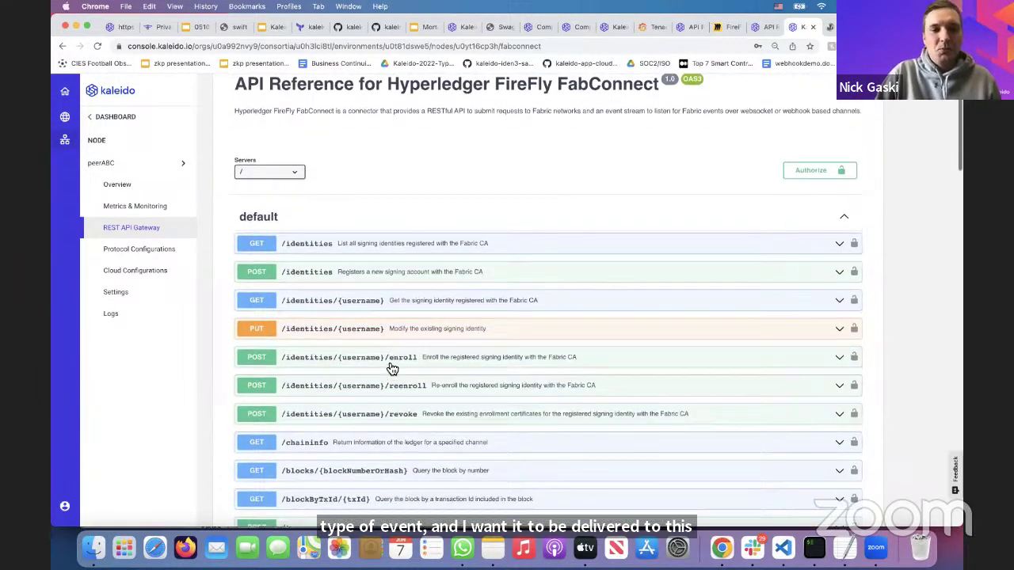
Run the GET /identities/{username} request for user1, examine the response body, and collapse the endpoint.
{"action": "left_click", "coordinate": [283, 299]}
{"action": "scroll", "coordinate": [725, 357], "scroll_direction": "down", "scroll_amount": 2}
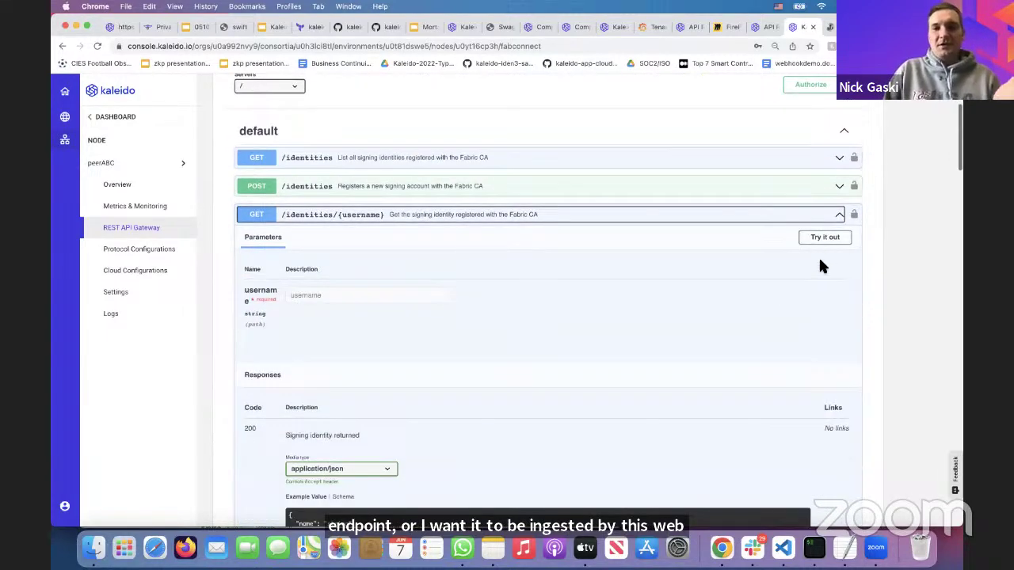
{"action": "left_click", "coordinate": [825, 238]}
{"action": "left_click", "coordinate": [388, 296]}
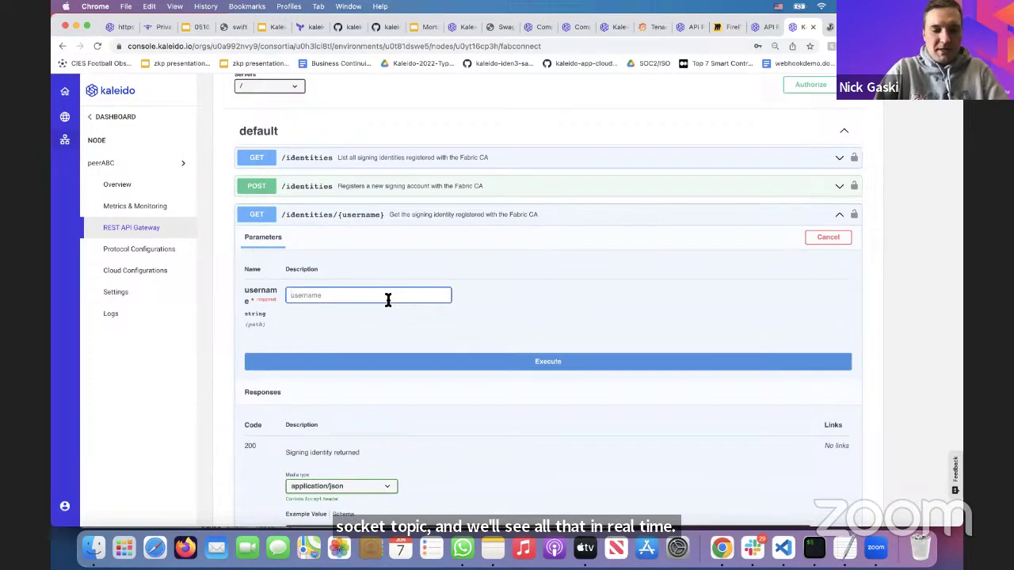
{"action": "type", "text": "user1"}
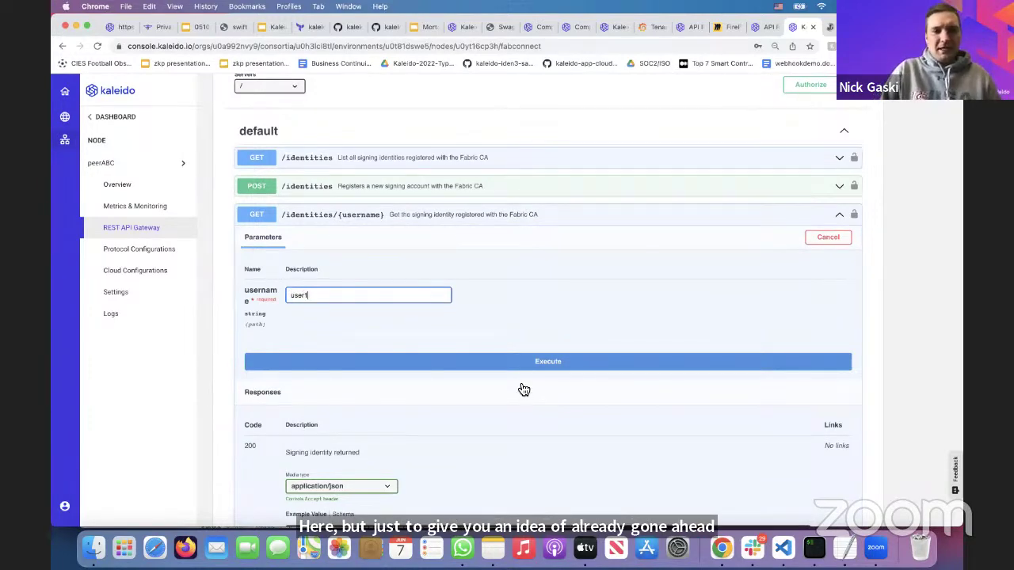
{"action": "left_click", "coordinate": [498, 362]}
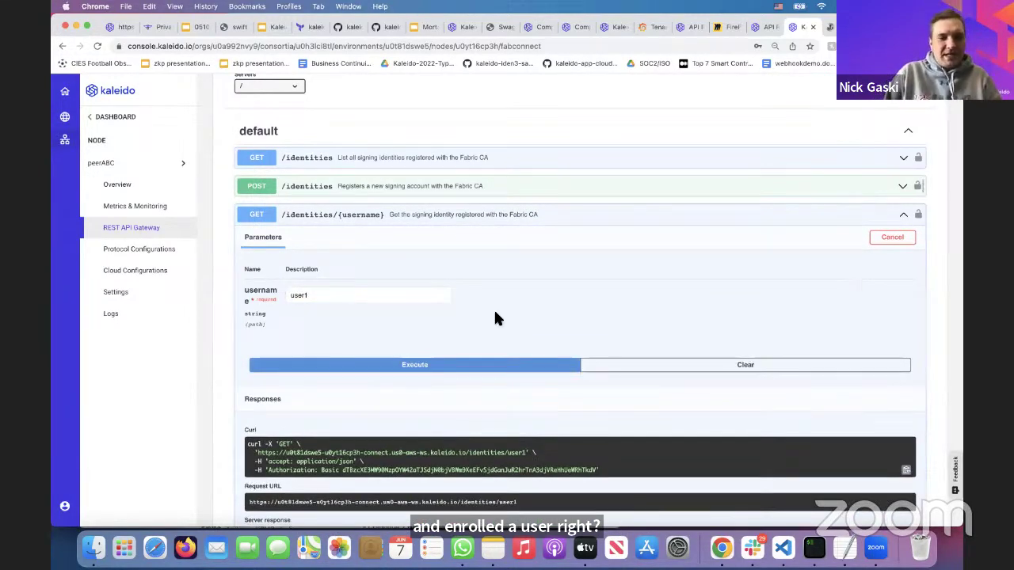
{"action": "scroll", "coordinate": [497, 318], "scroll_direction": "down", "scroll_amount": 5}
{"action": "scroll", "coordinate": [496, 394], "scroll_direction": "down", "scroll_amount": 2}
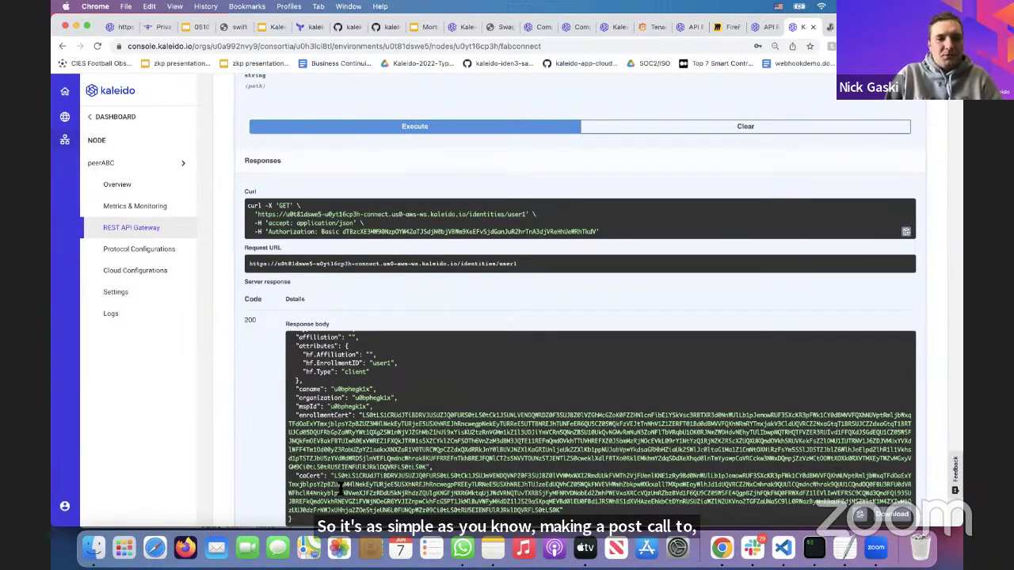
{"action": "scroll", "coordinate": [452, 451], "scroll_direction": "up", "scroll_amount": 2}
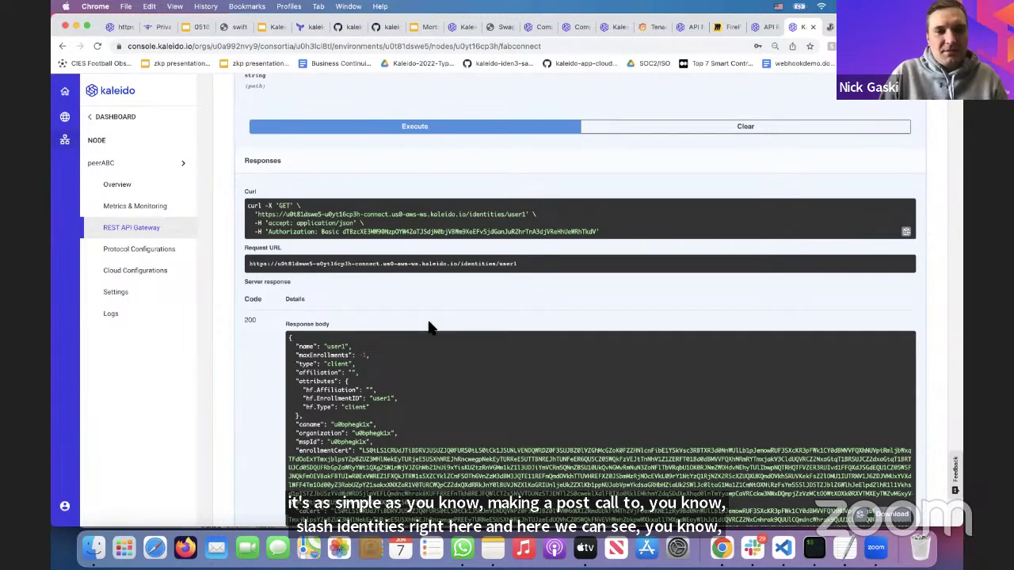
{"action": "scroll", "coordinate": [422, 282], "scroll_direction": "up", "scroll_amount": 5}
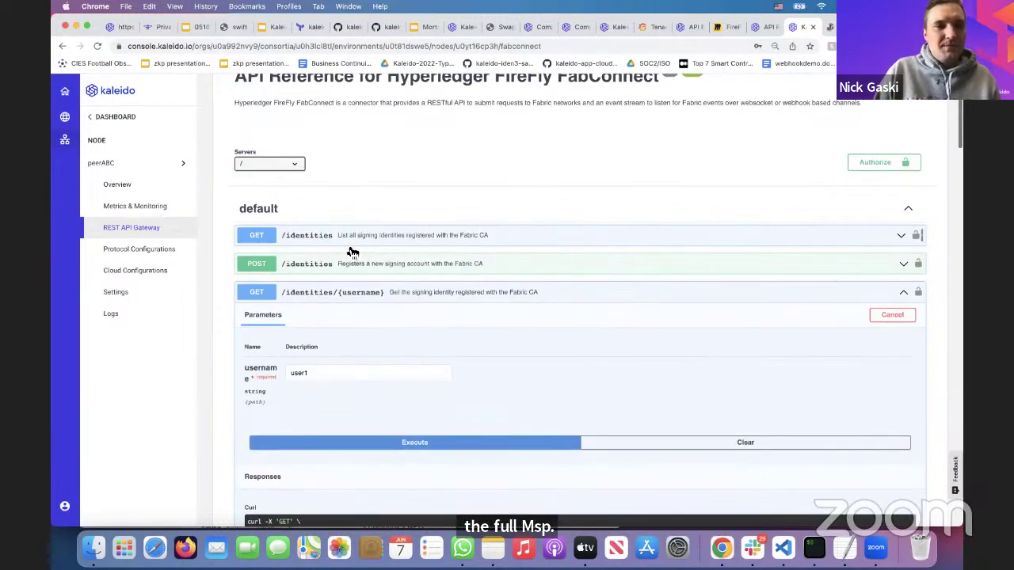
{"action": "left_click", "coordinate": [269, 292]}
Make the POST /transactions request editable and set its signer to user1 and channel to default-channel.
{"action": "scroll", "coordinate": [502, 269], "scroll_direction": "down", "scroll_amount": 5}
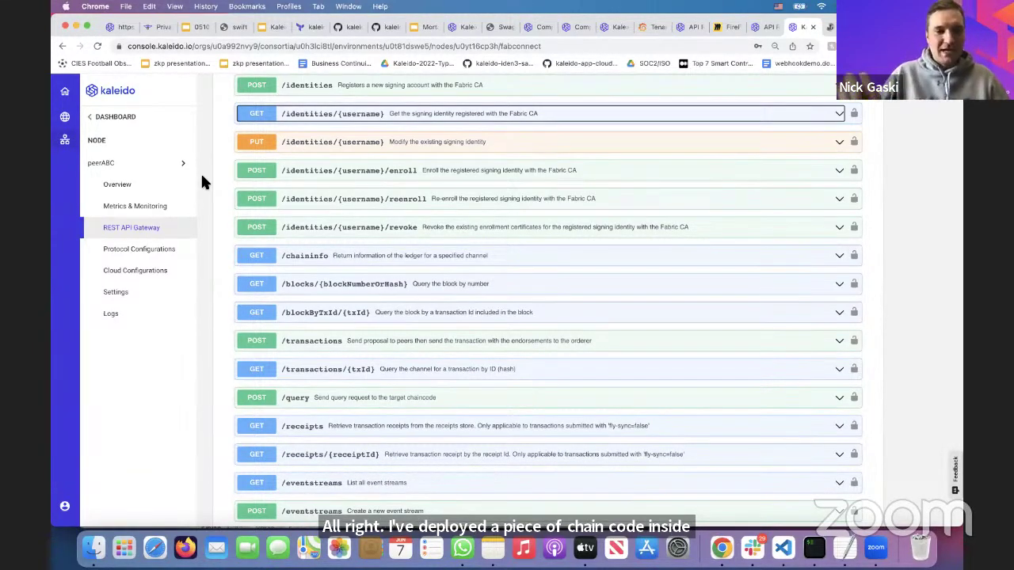
{"action": "left_click", "coordinate": [268, 344]}
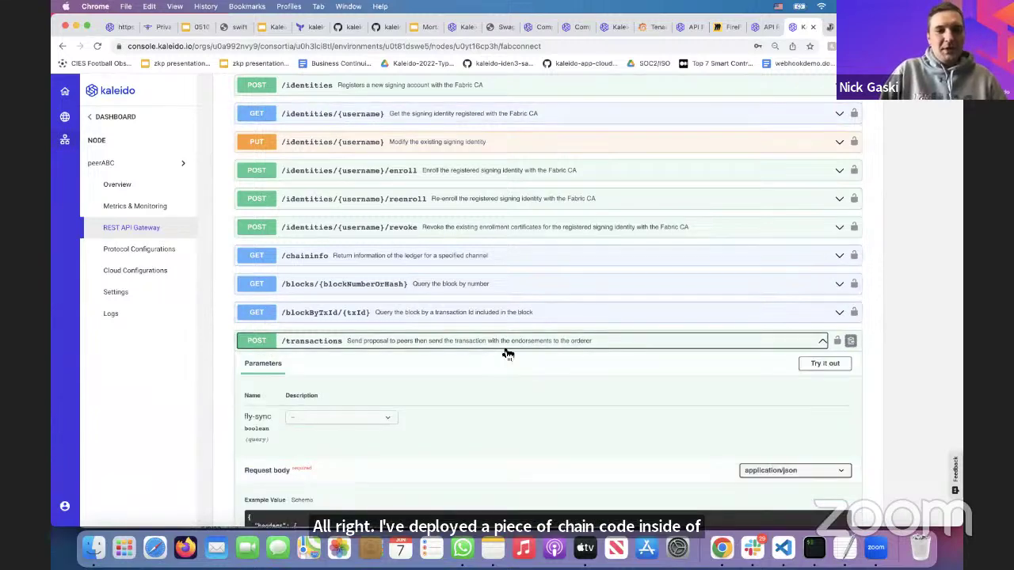
{"action": "left_click", "coordinate": [825, 363]}
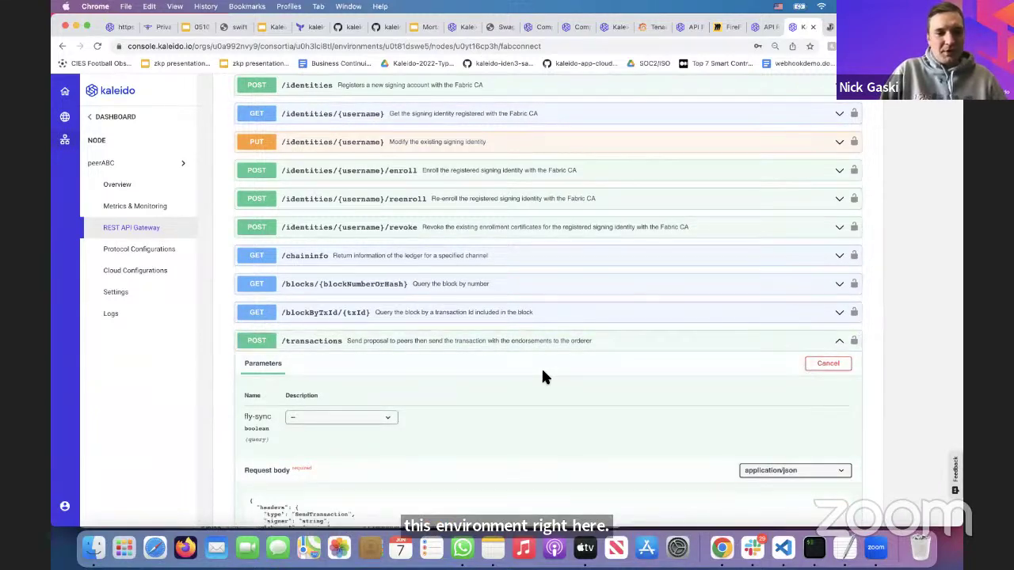
{"action": "scroll", "coordinate": [541, 366], "scroll_direction": "down", "scroll_amount": 3}
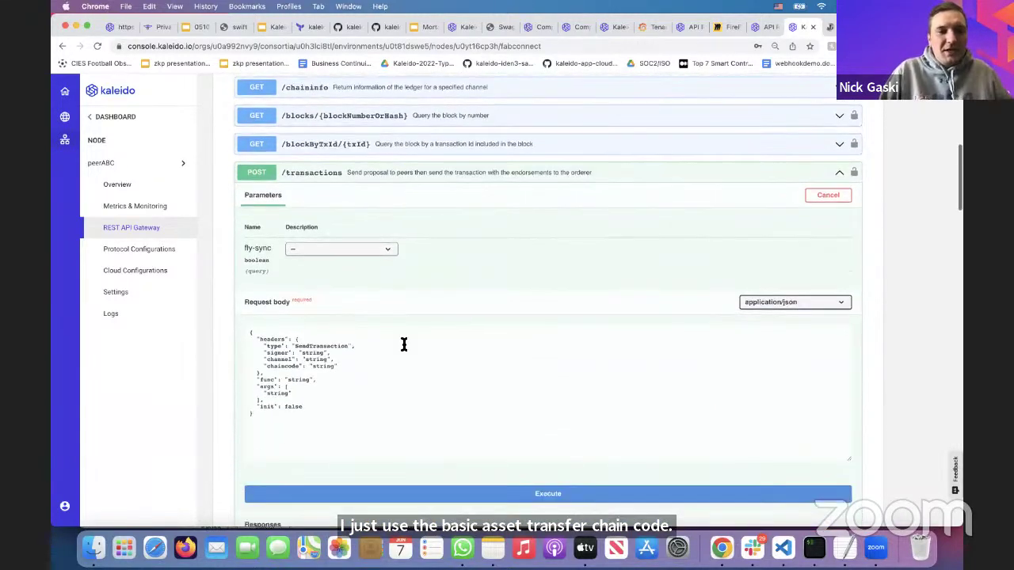
{"action": "double_click", "coordinate": [313, 354]}
{"action": "type", "text": "ser1"}
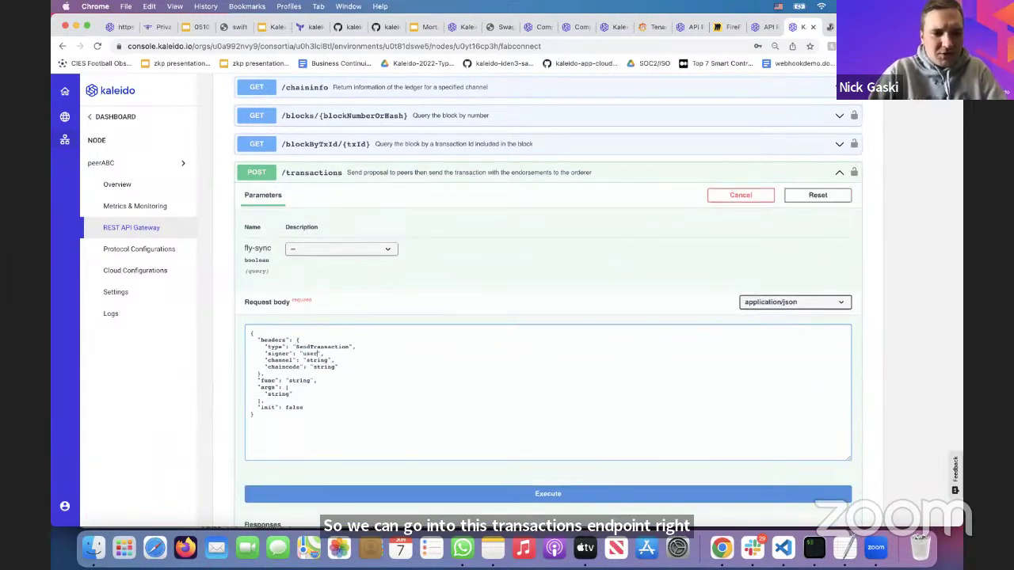
{"action": "double_click", "coordinate": [314, 360]}
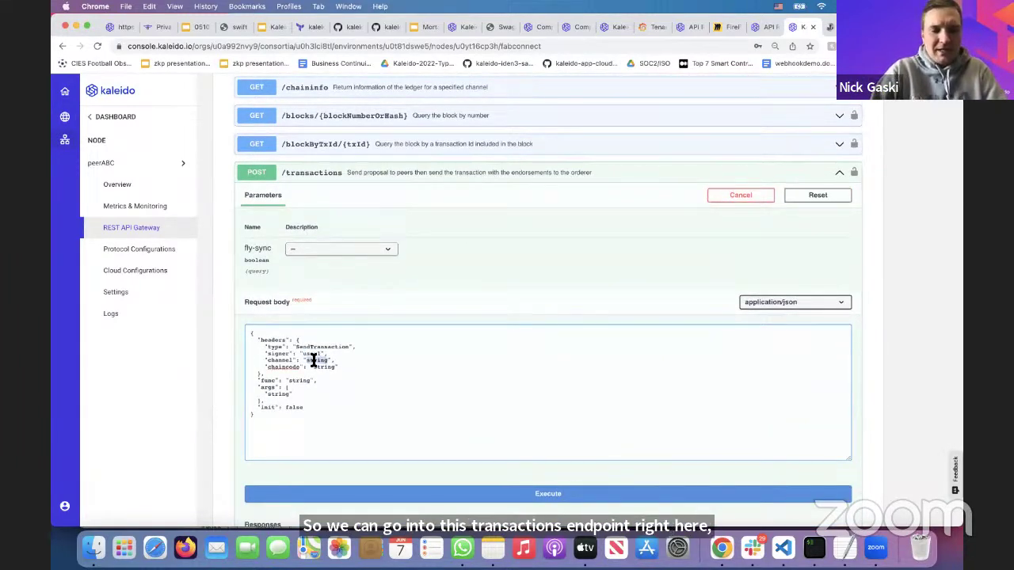
{"action": "type", "text": "default-channel"}
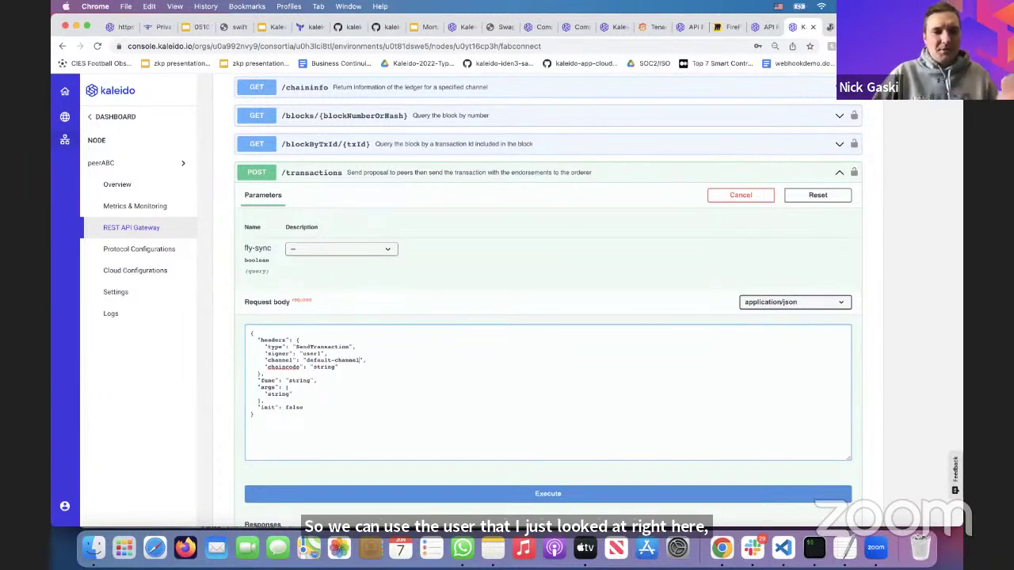
Set the chaincode to assettransfer and the func to CreateAsset in the transaction request body.
{"action": "double_click", "coordinate": [322, 369]}
{"action": "type", "text": "ass"}
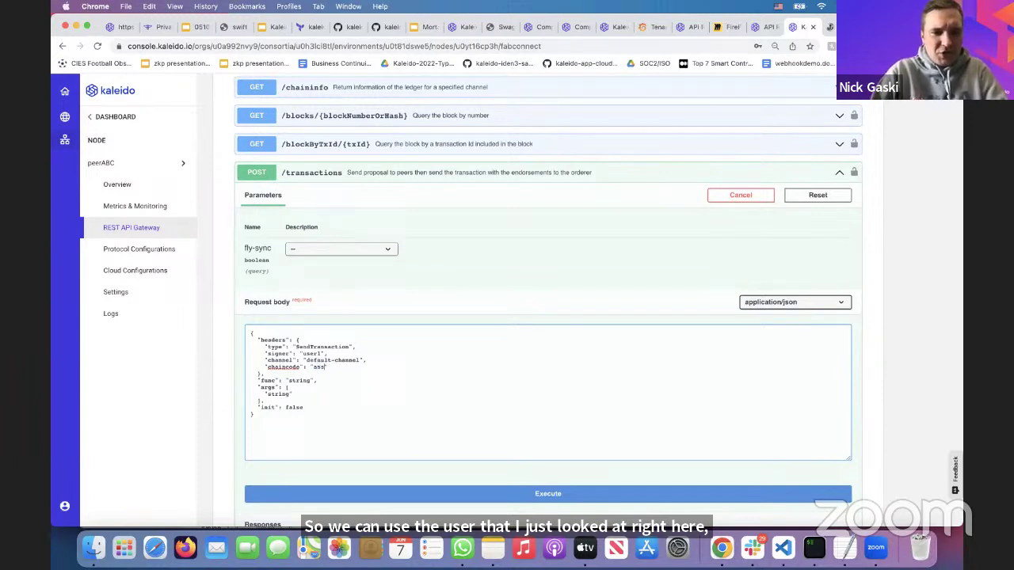
{"action": "type", "text": "ettransfe"}
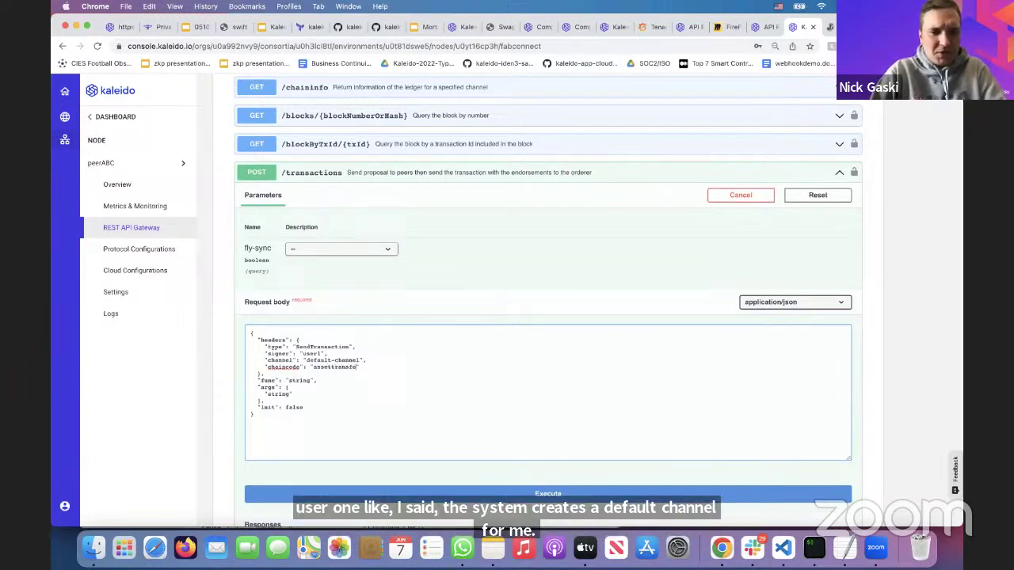
{"action": "type", "text": "r"}
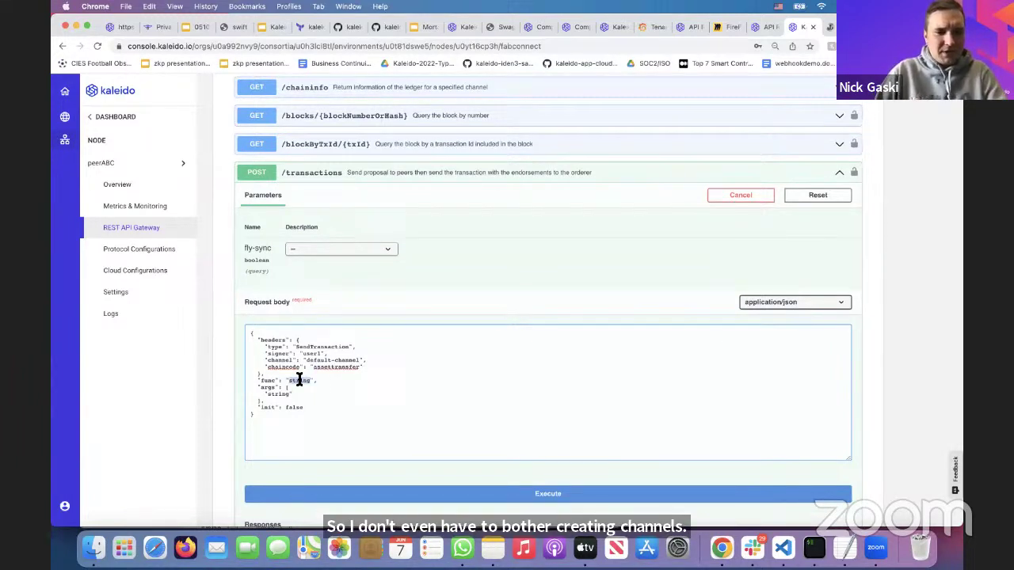
{"action": "type", "text": "Cr"}
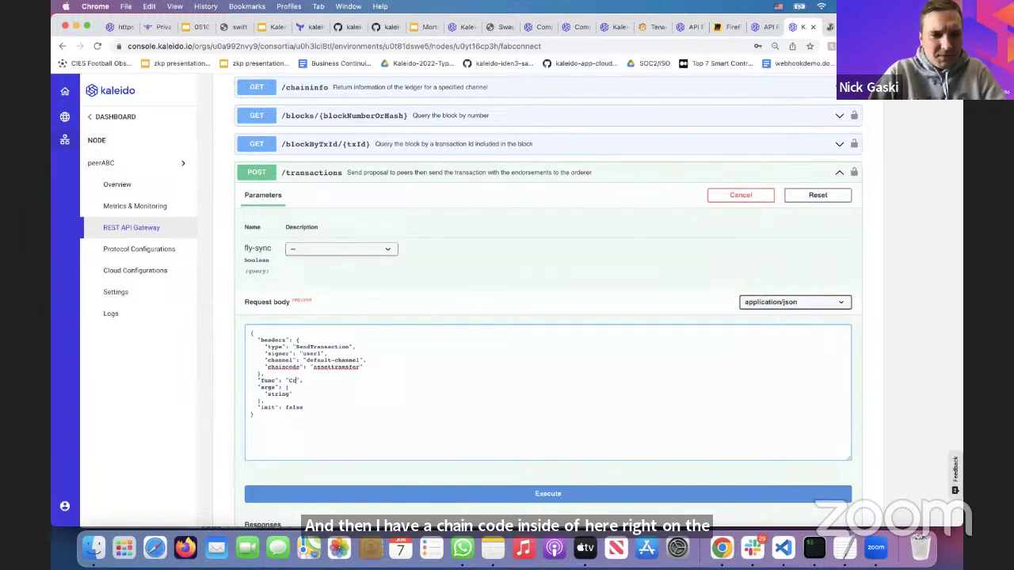
{"action": "type", "text": "eateAsset"}
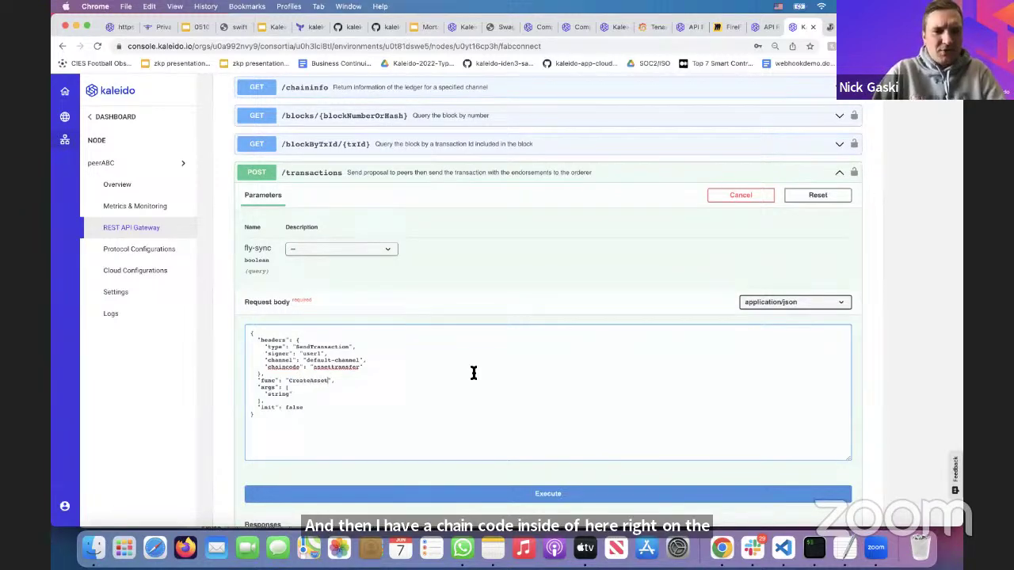
Examine the CreateAsset function and its arguments in smartcontract.go in VS Code, and return to the transaction request in Chrome.
{"action": "key", "text": "ctrl+Up"}
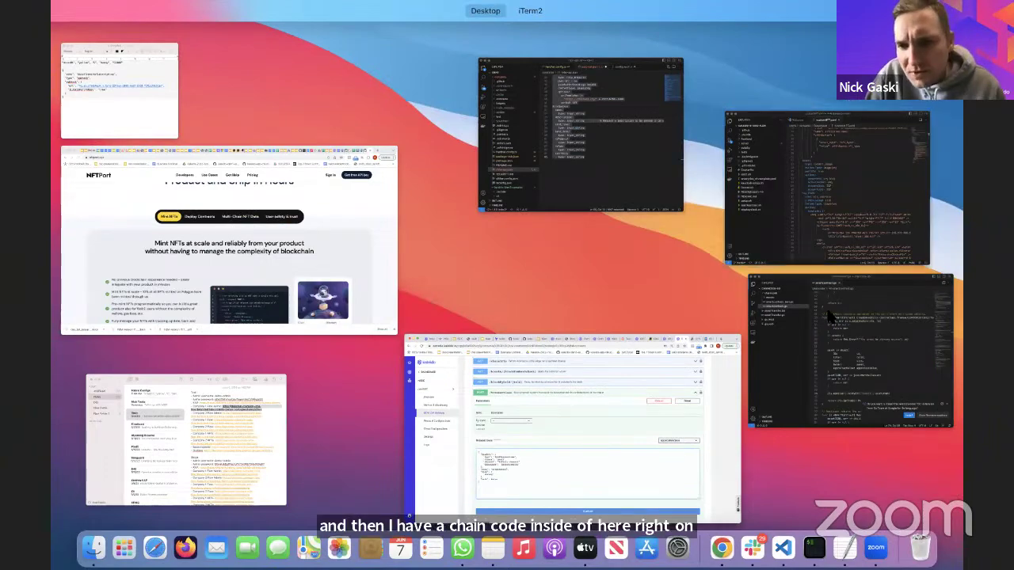
{"action": "left_click", "coordinate": [804, 289]}
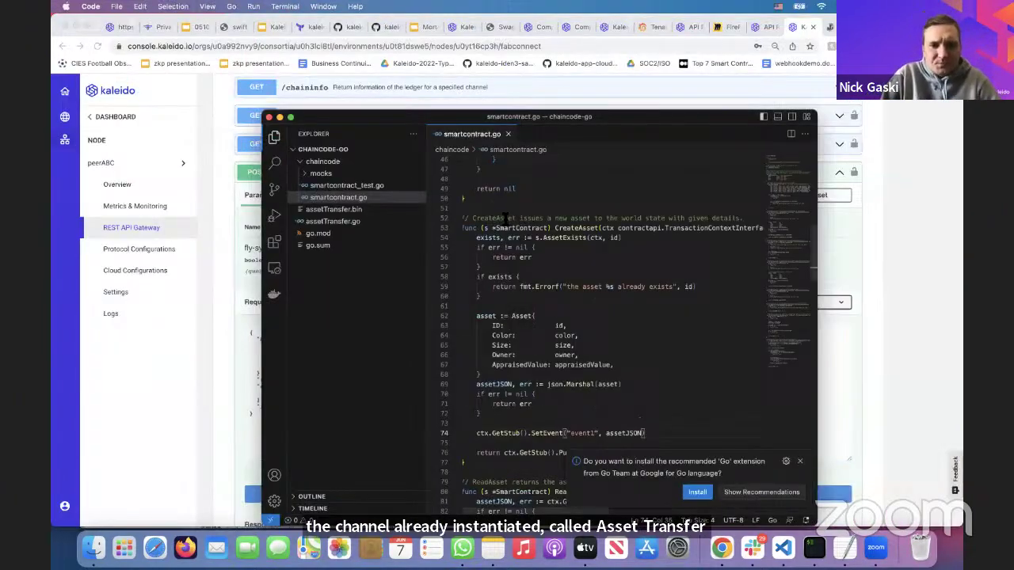
{"action": "left_click", "coordinate": [505, 218]}
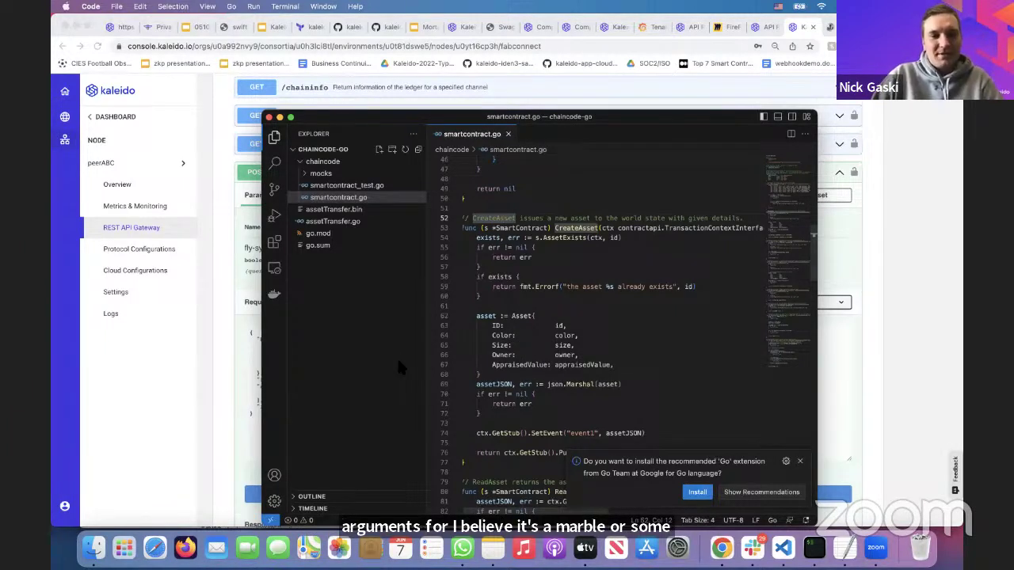
{"action": "left_click", "coordinate": [204, 376]}
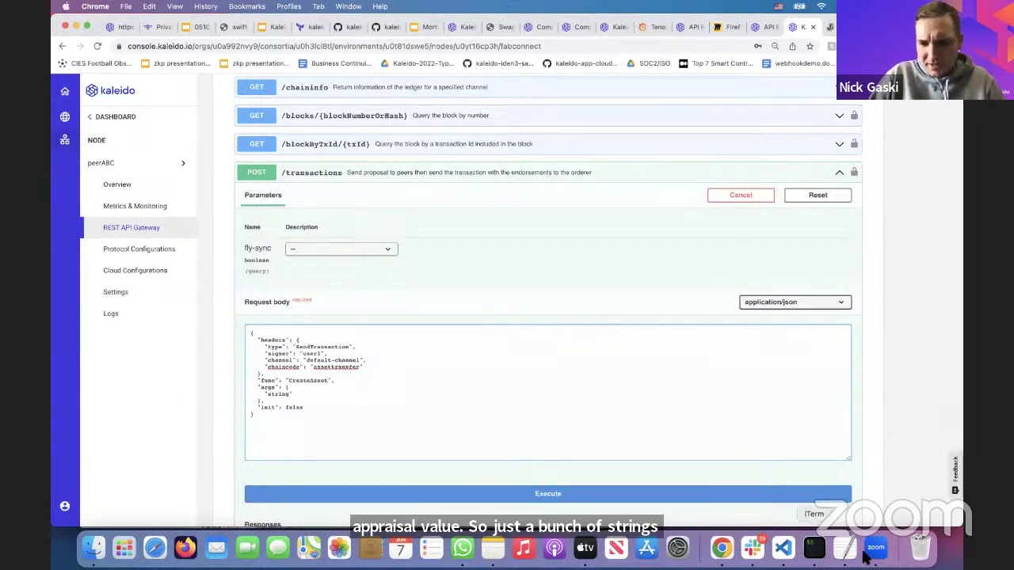
Copy the sample asset argument line from the TextEdit note into args in place of "string", with asset03 as the asset ID.
{"action": "key", "text": "super+Tab"}
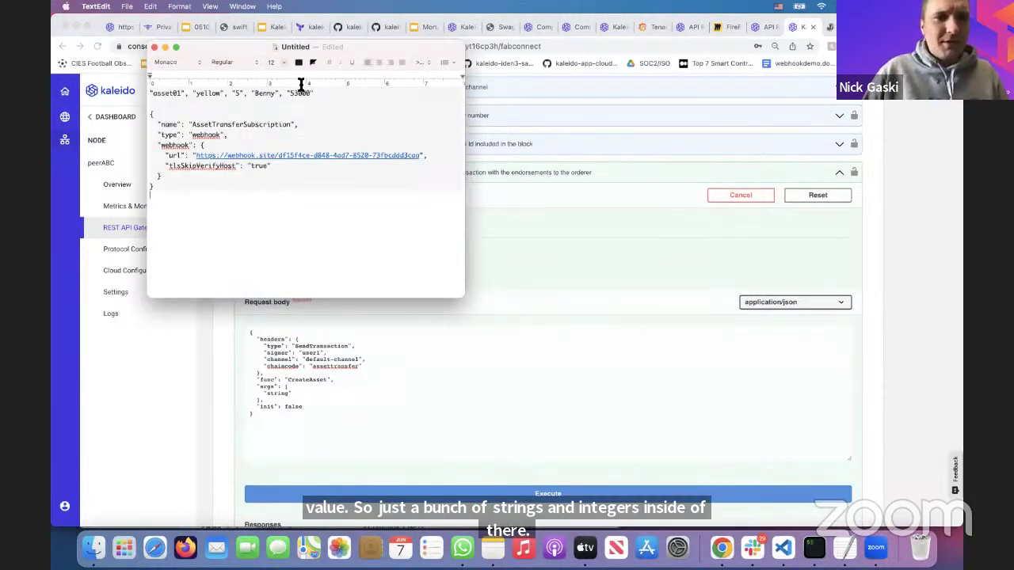
{"action": "left_click_drag", "start_coordinate": [313, 93], "coordinate": [148, 93]}
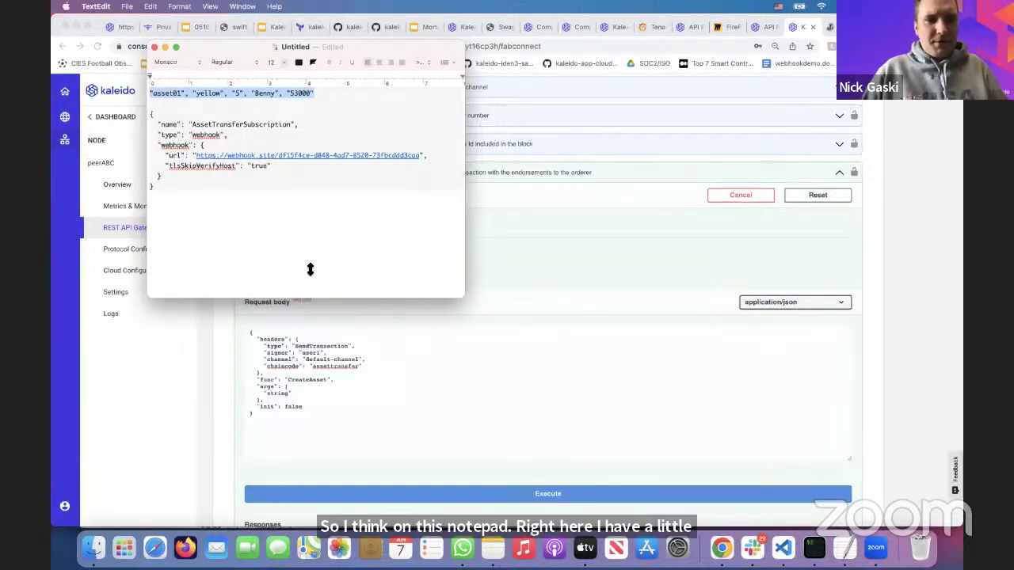
{"action": "left_click", "coordinate": [362, 362]}
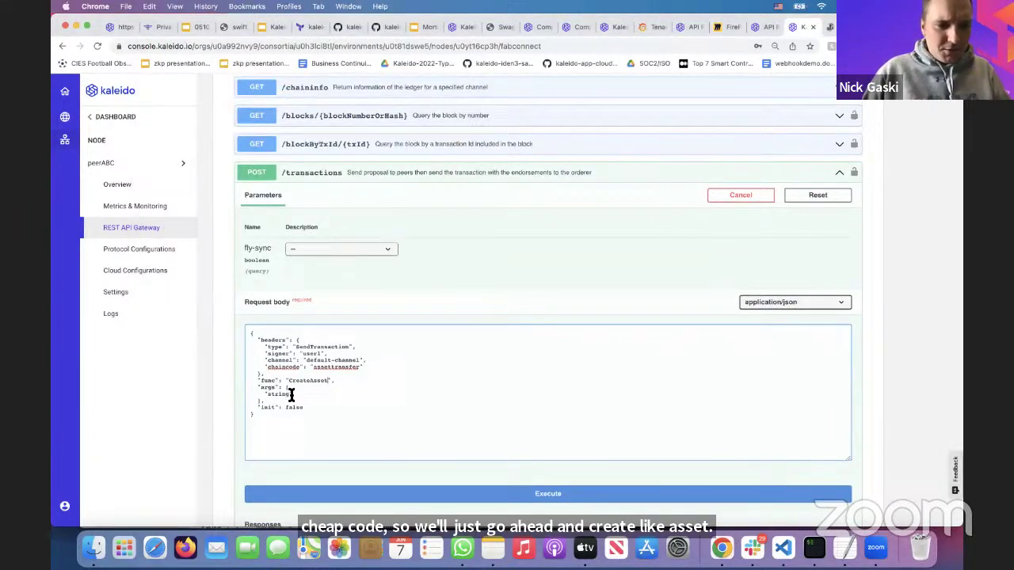
{"action": "left_click_drag", "start_coordinate": [290, 395], "coordinate": [266, 396]}
{"action": "key", "text": "BackSpace"}
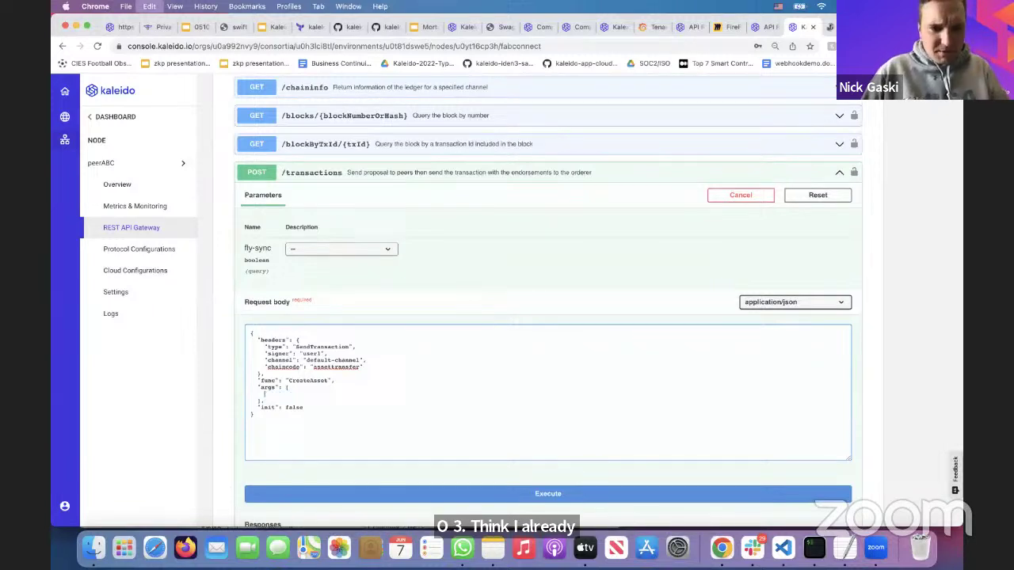
{"action": "type", "text": "\"asset05\", \"yellow\", \"5\", \"Benny\", \"53000\""}
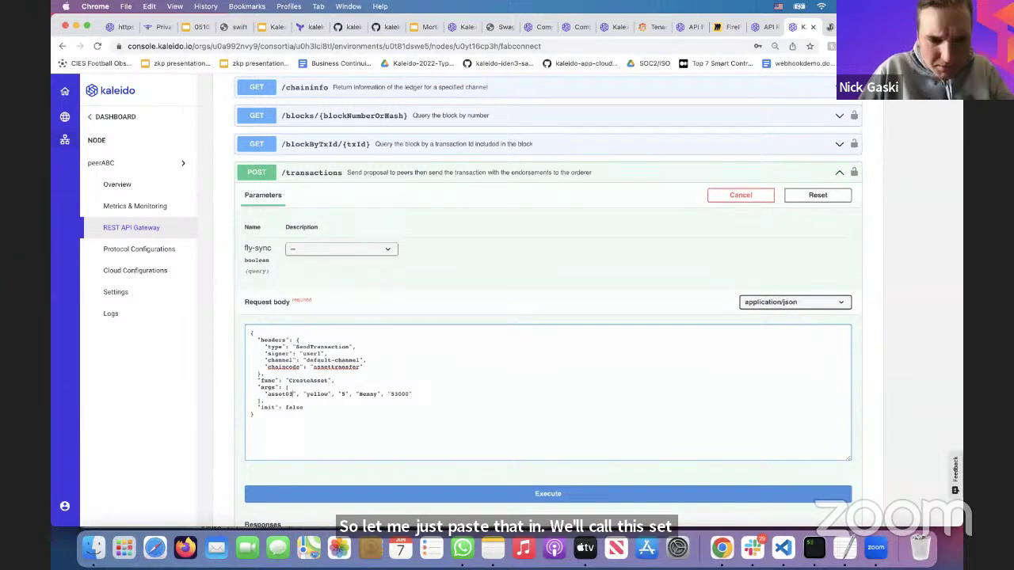
In args, set the asset's color to green, size to 1 and appraised value to 10000, and replace the owner's name.
{"action": "double_click", "coordinate": [317, 394]}
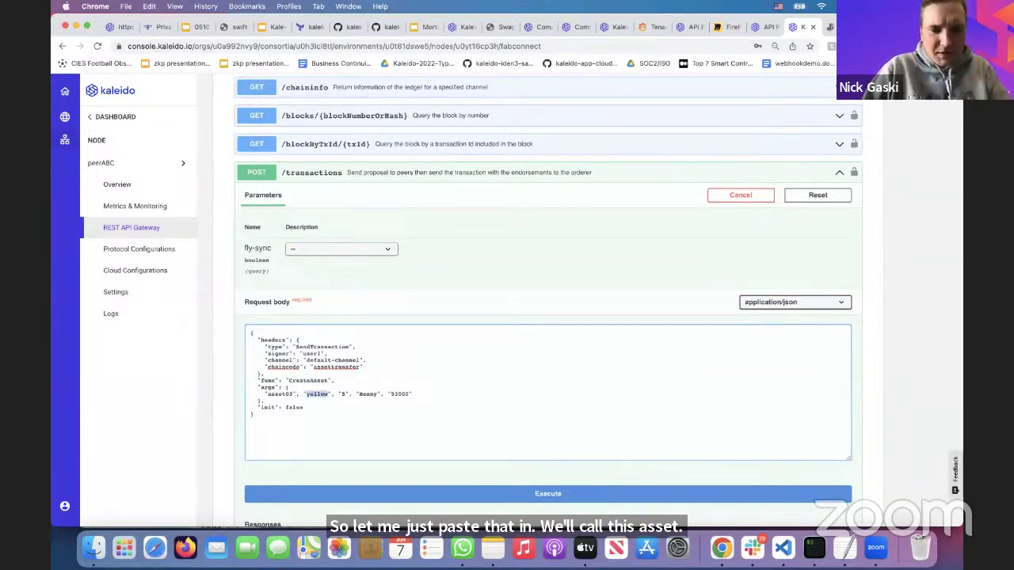
{"action": "type", "text": "green"}
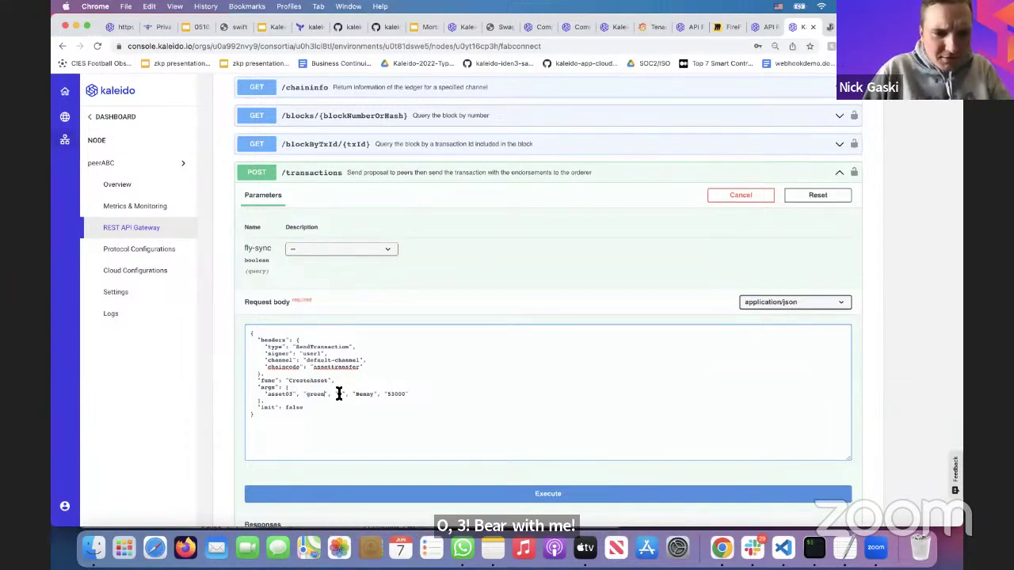
{"action": "double_click", "coordinate": [339, 394]}
{"action": "key", "text": "BackSpace"}
{"action": "type", "text": "1"}
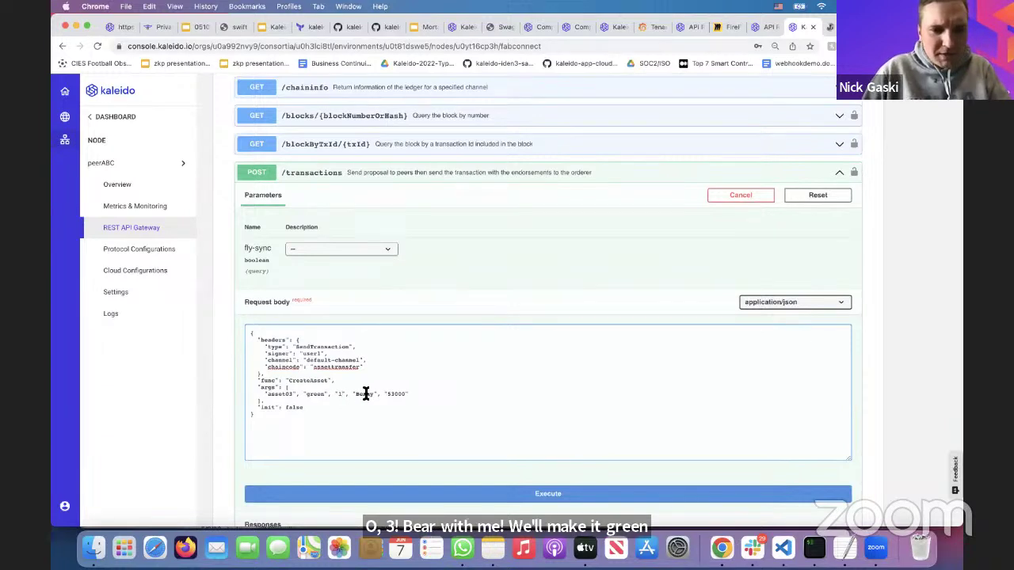
{"action": "double_click", "coordinate": [365, 393]}
{"action": "type", "text": "Tomas"}
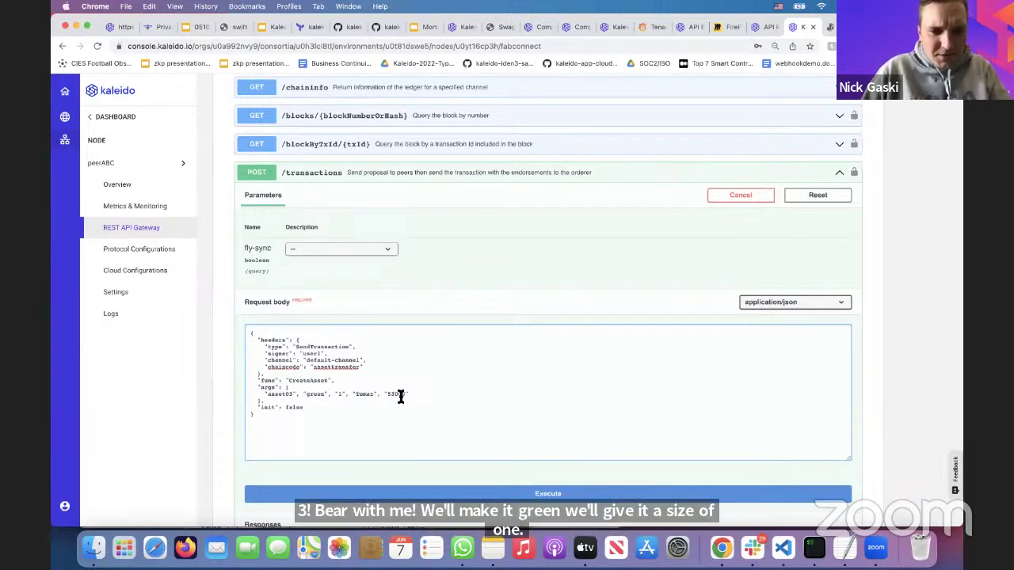
{"action": "double_click", "coordinate": [394, 393]}
{"action": "type", "text": "10000"}
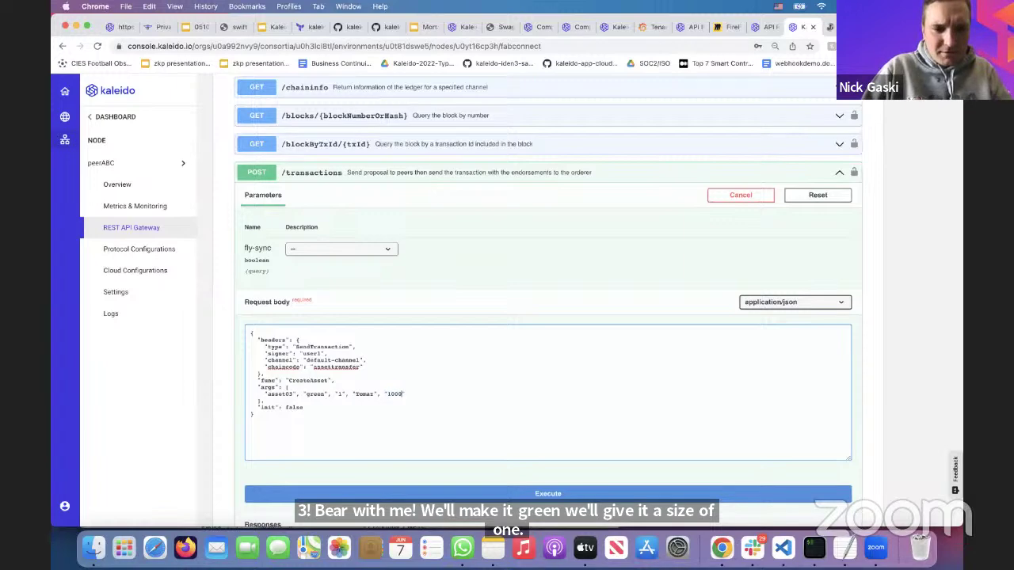
Execute the CreateAsset transaction, review the server response, and collapse the POST /transactions endpoint.
{"action": "scroll", "coordinate": [574, 375], "scroll_direction": "down", "scroll_amount": 3}
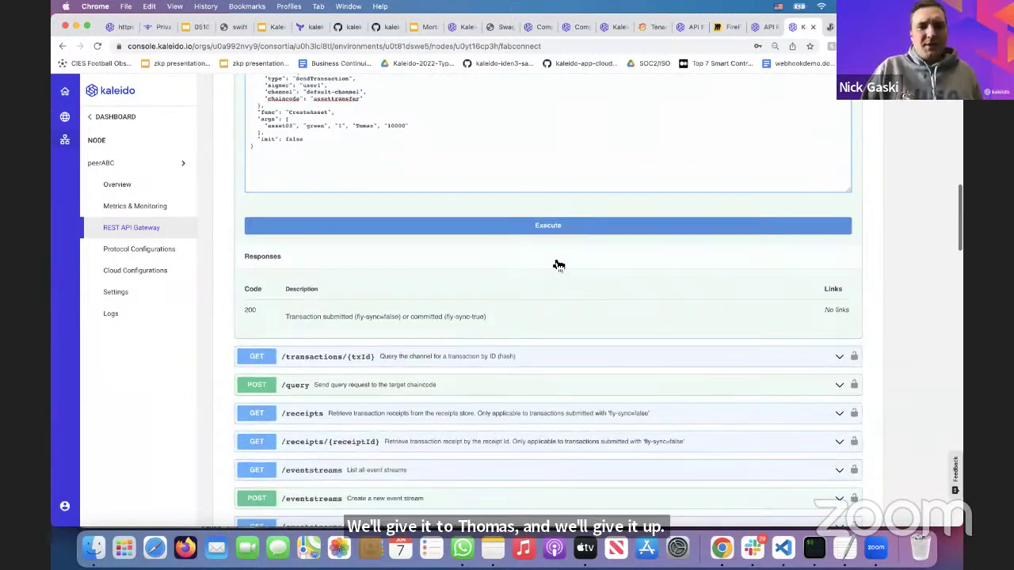
{"action": "left_click", "coordinate": [546, 226]}
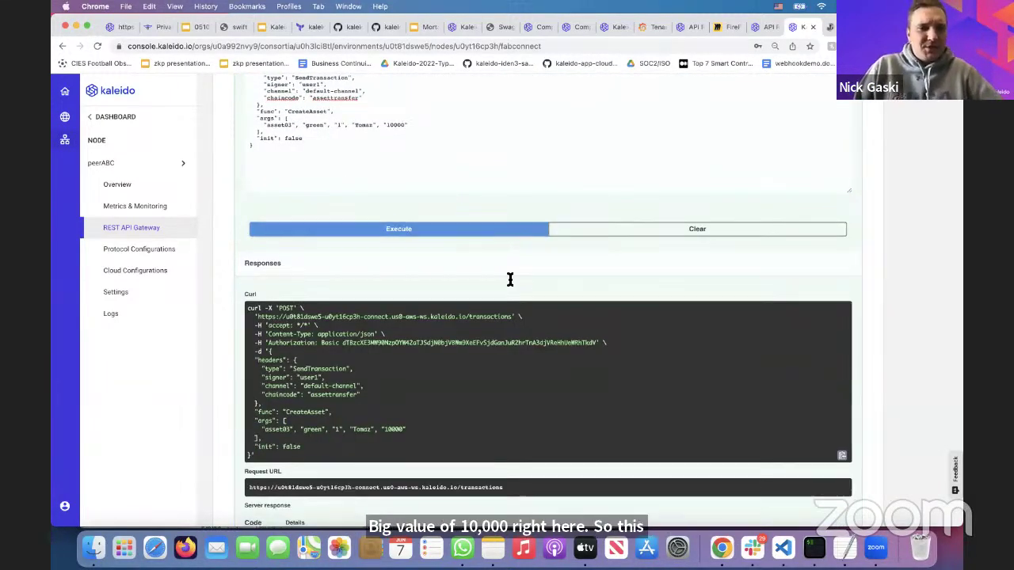
{"action": "scroll", "coordinate": [509, 281], "scroll_direction": "down", "scroll_amount": 3}
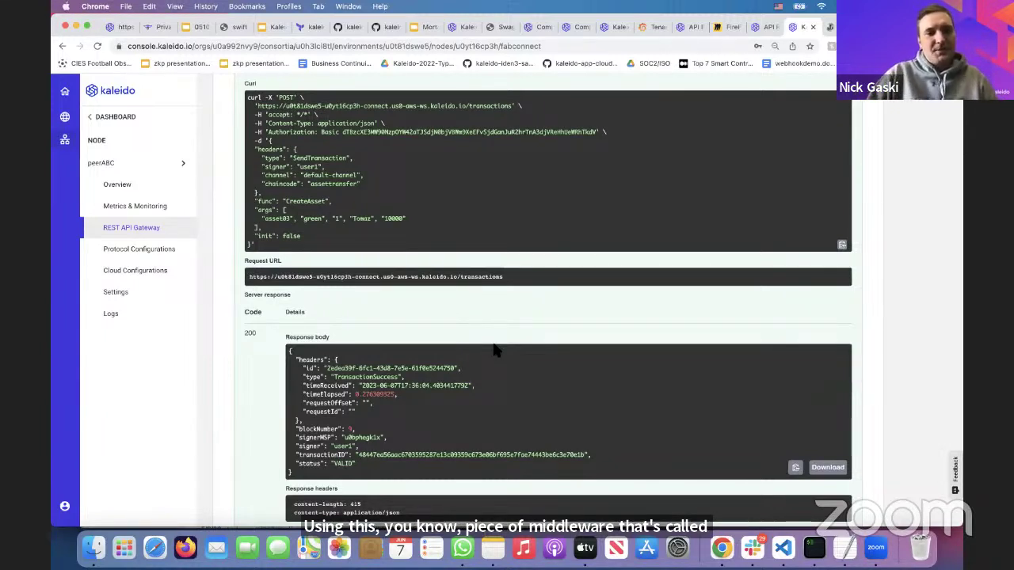
{"action": "scroll", "coordinate": [492, 349], "scroll_direction": "up", "scroll_amount": 4}
{"action": "scroll", "coordinate": [492, 349], "scroll_direction": "up", "scroll_amount": 5}
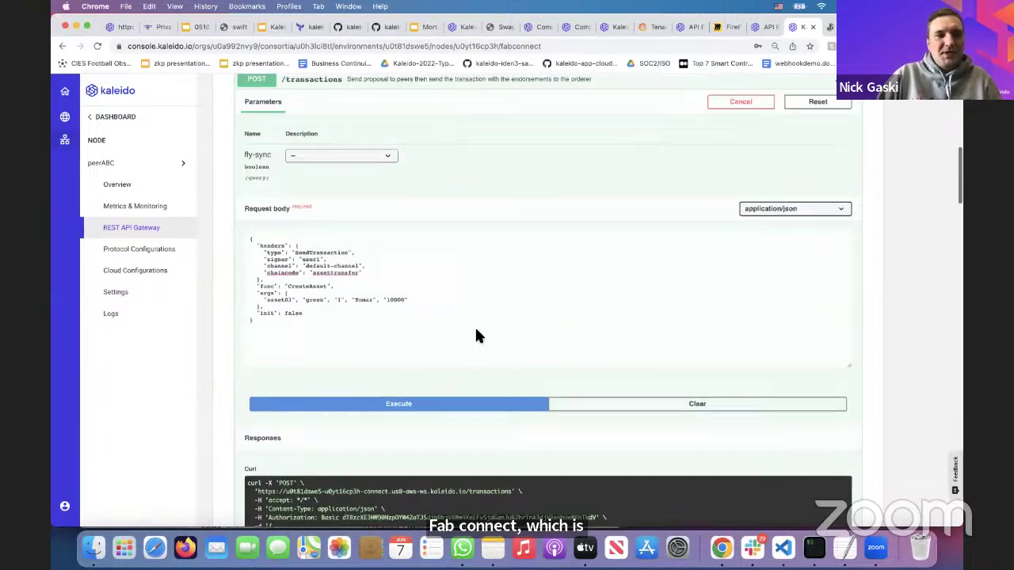
{"action": "left_click", "coordinate": [265, 91]}
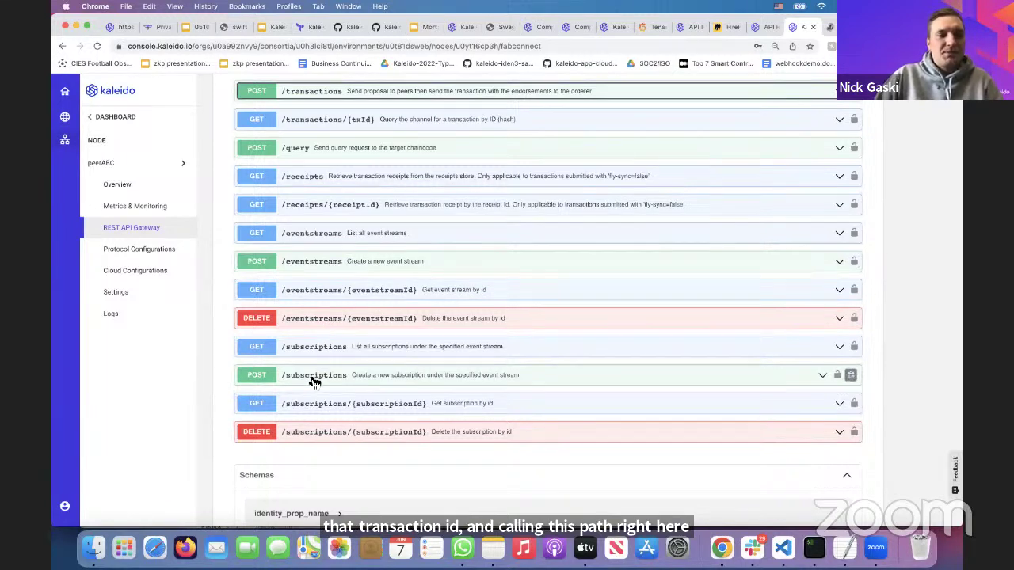
Switch to Webhook.site and open the newest POST request to examine the event payload of the created asset.
{"action": "left_click", "coordinate": [829, 27]}
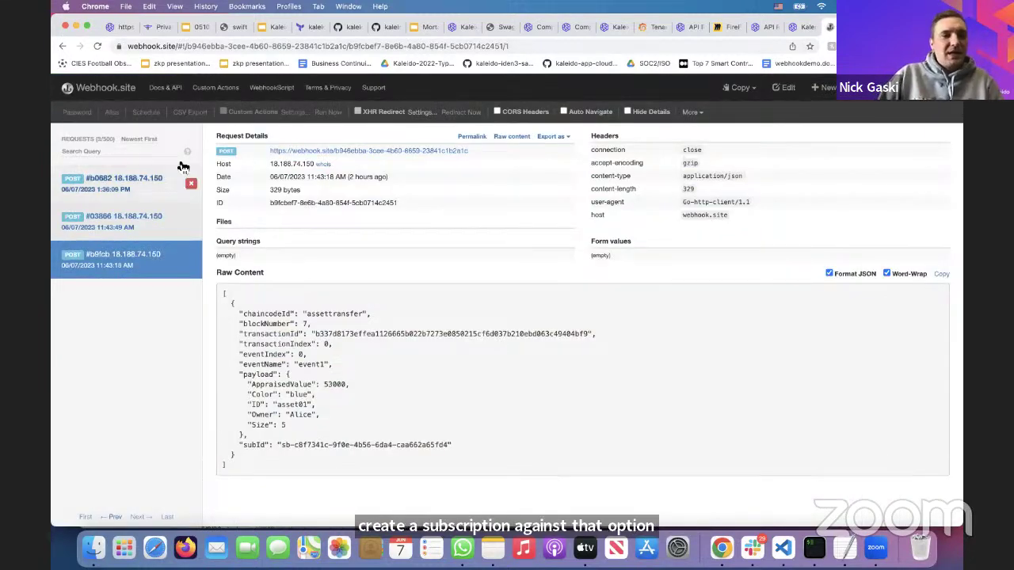
{"action": "left_click", "coordinate": [136, 186]}
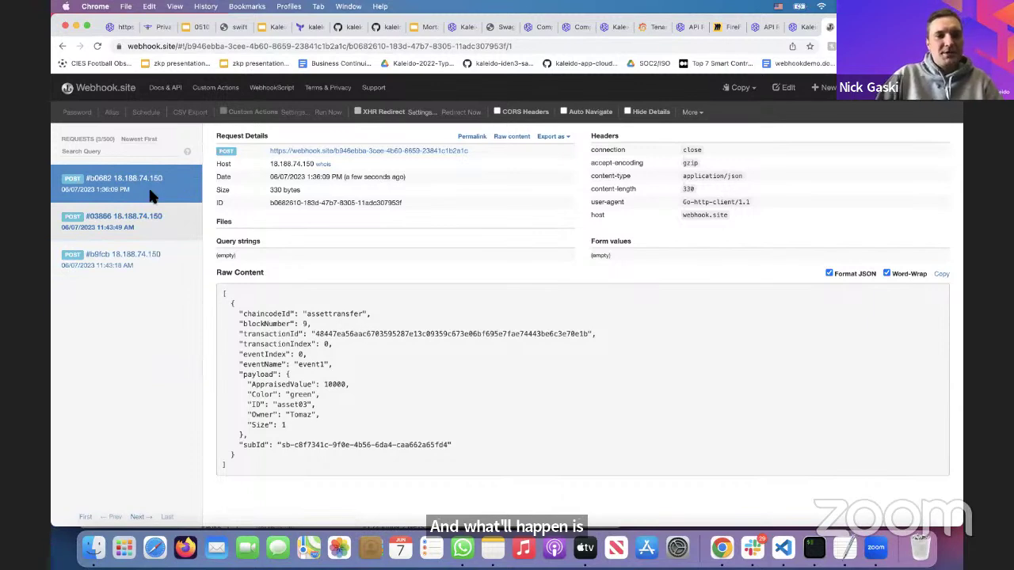